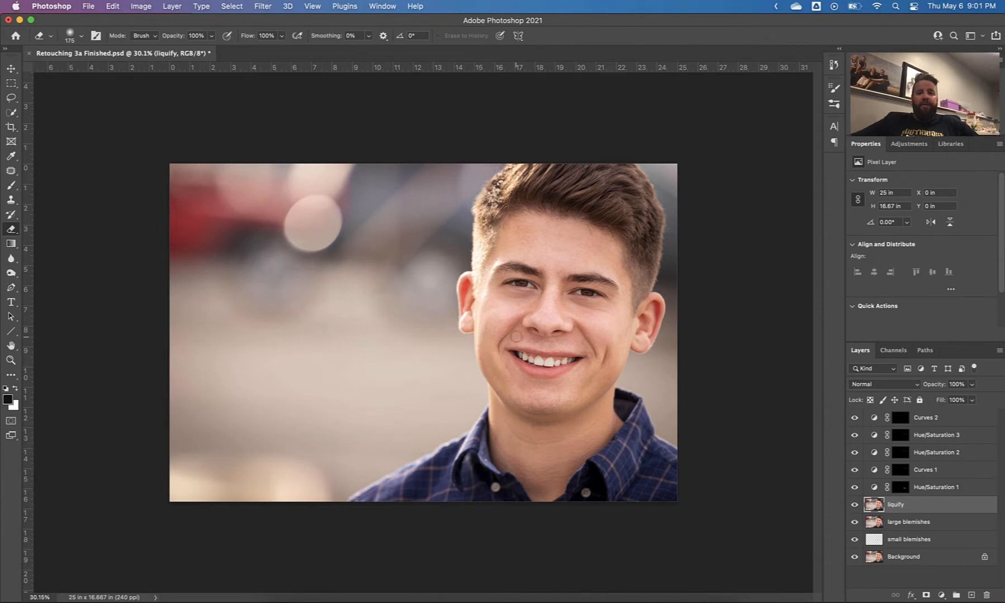
# Delete the existing liquify layer and select the large blemishes layer
pyautogui.press('Delete')
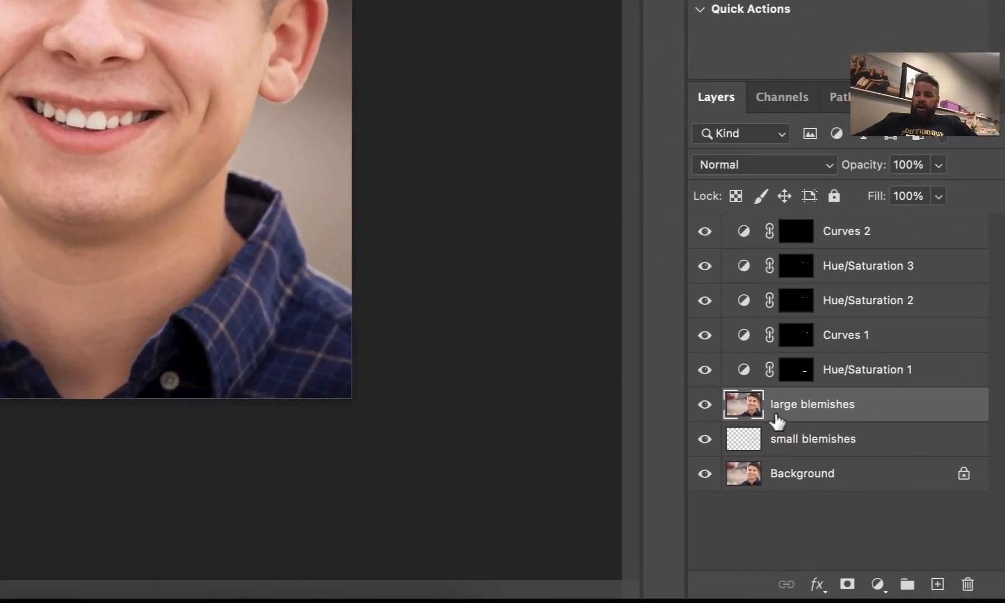
pyautogui.click(789, 441)
pyautogui.click(790, 474)
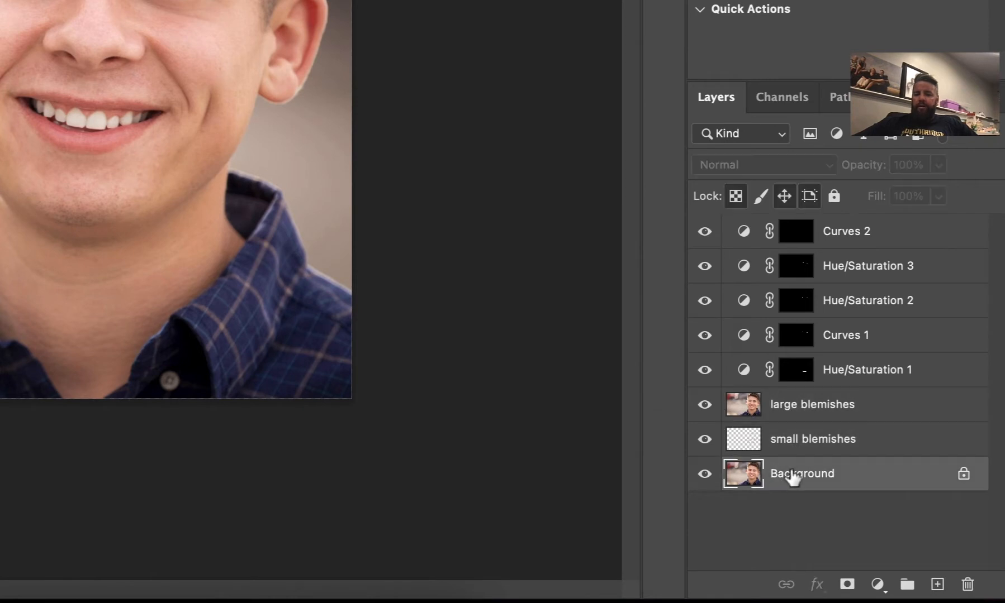
pyautogui.click(791, 447)
pyautogui.click(761, 407)
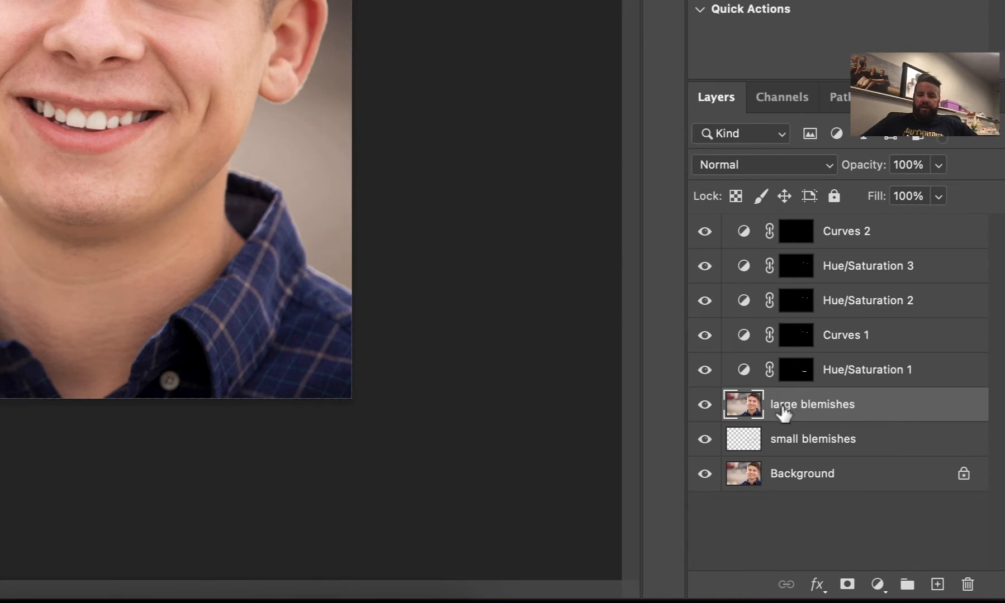
# Duplicate the large blemishes layer and rename the copy "liquify"
pyautogui.press('super+j')
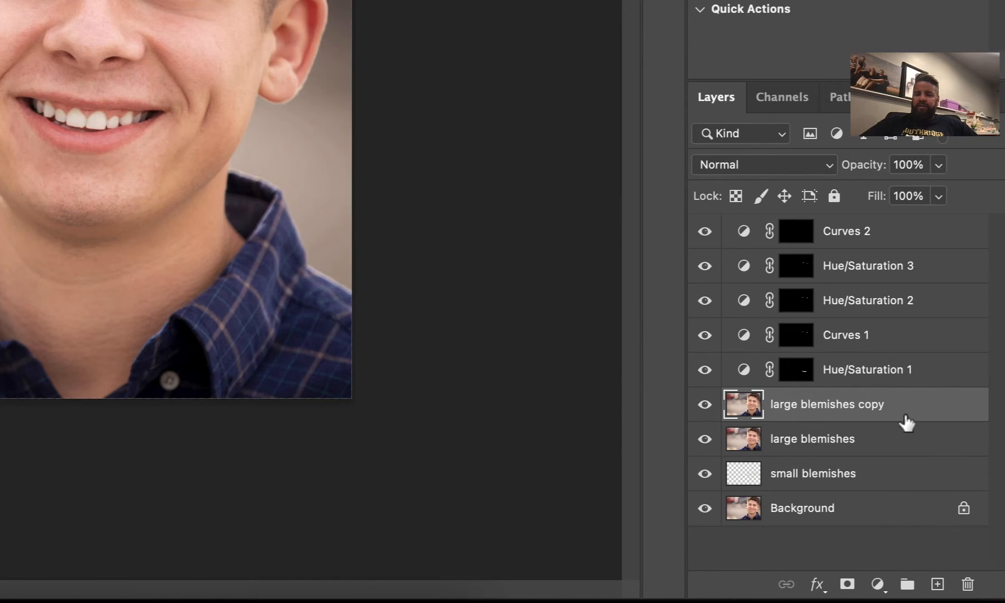
pyautogui.doubleClick(811, 409)
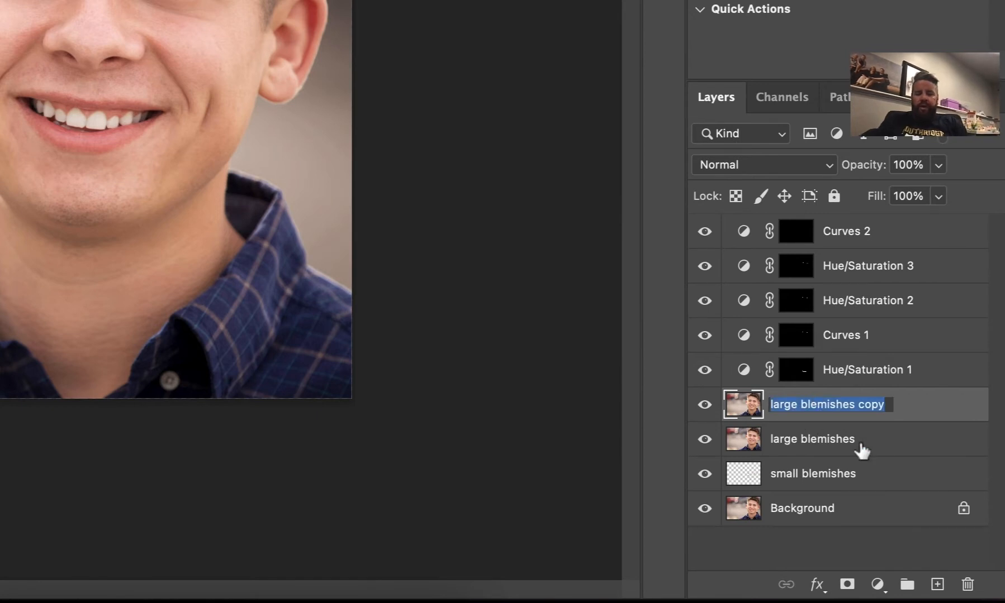
pyautogui.write('liquify')
pyautogui.press('Return')
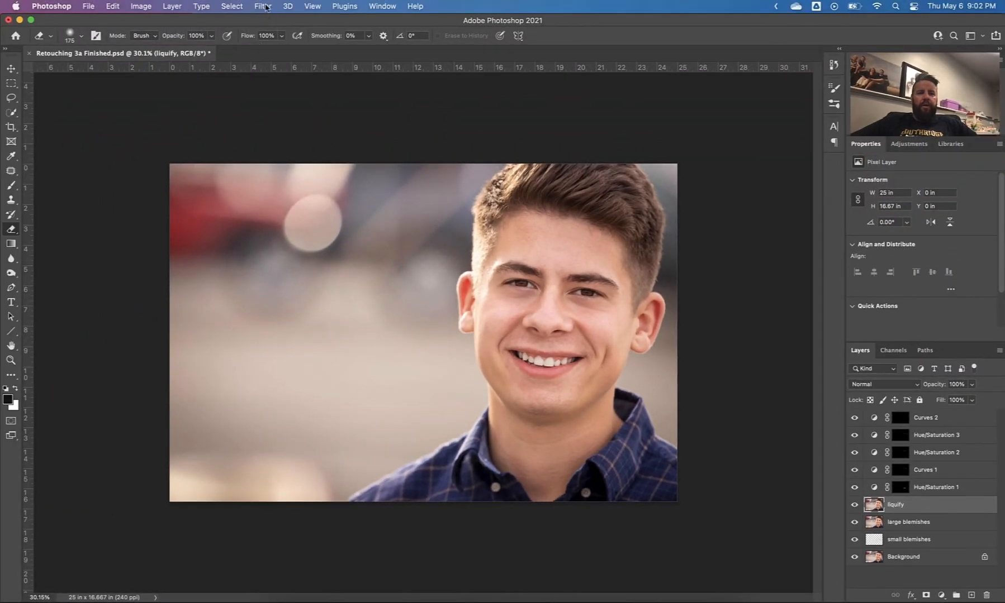
# Open the Liquify filter on the liquify layer and expand the Face-Aware Liquify eye settings
pyautogui.click(264, 6)
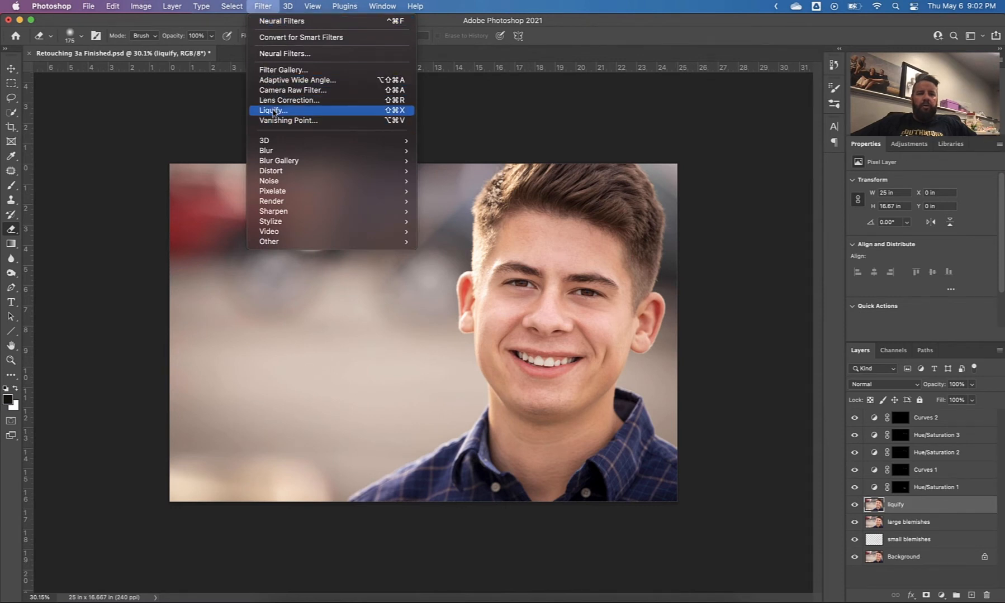
pyautogui.click(273, 110)
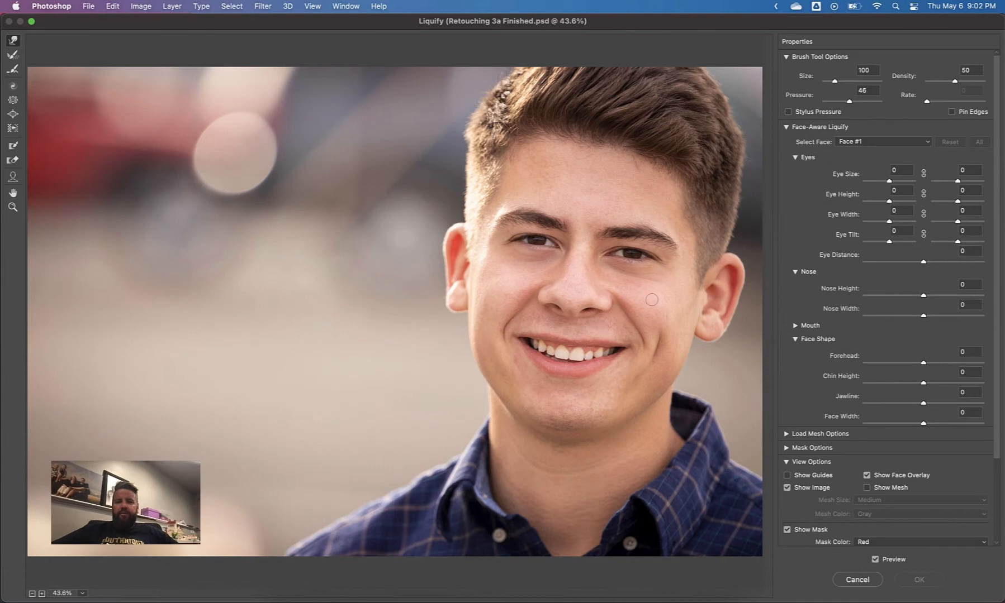
pyautogui.click(786, 126)
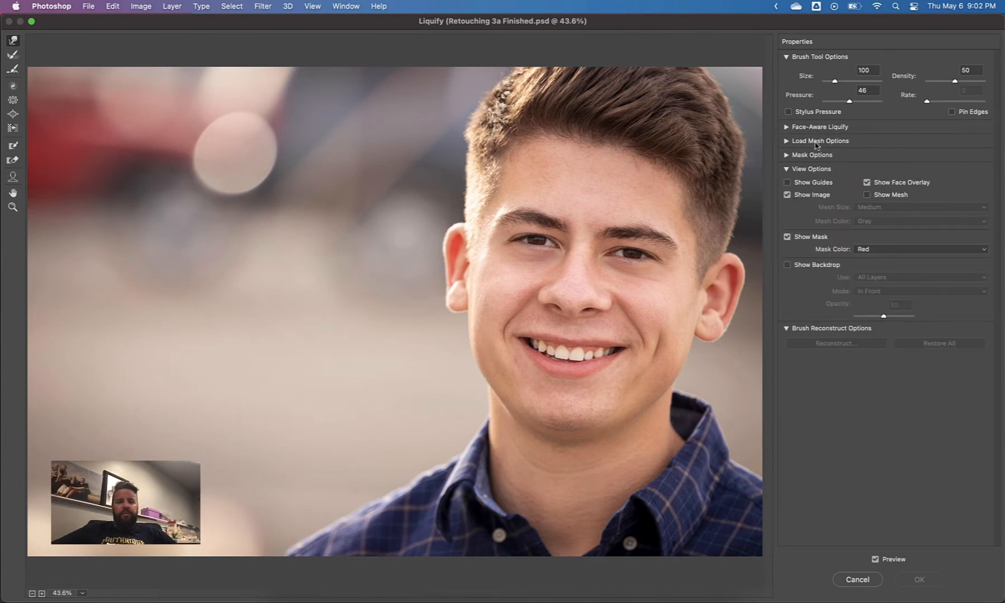
pyautogui.click(787, 128)
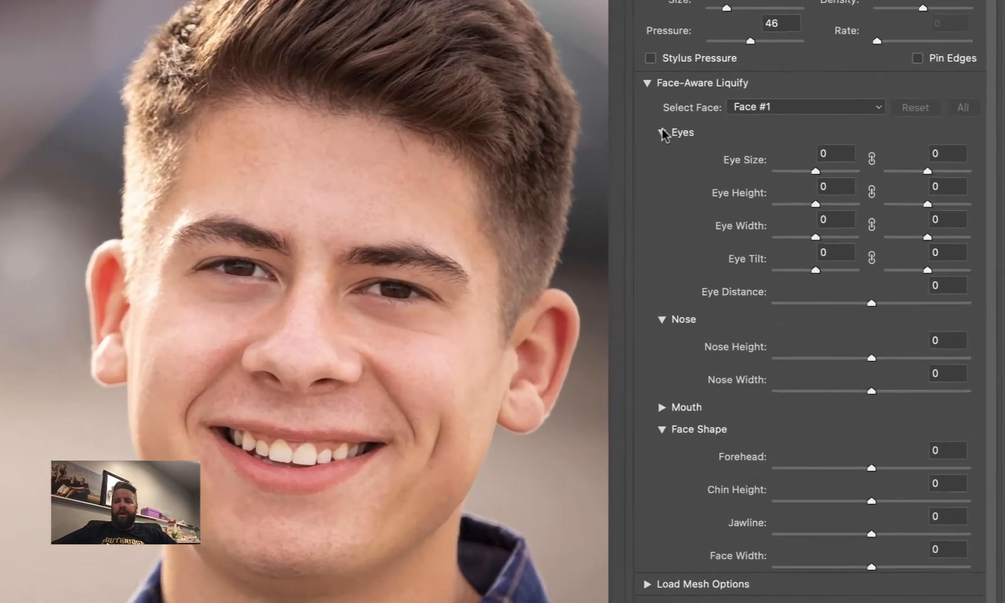
pyautogui.click(794, 158)
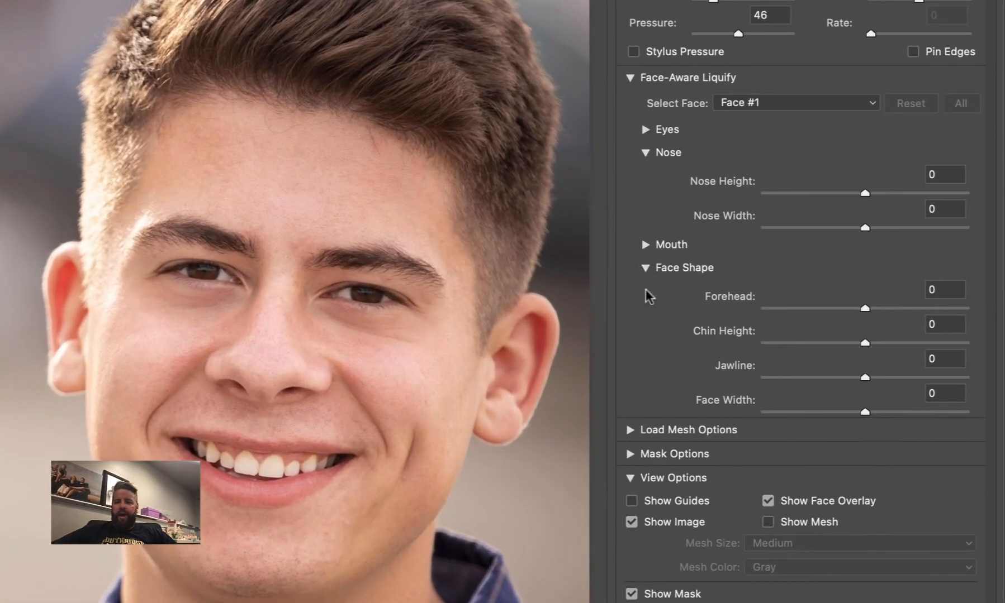
pyautogui.click(646, 130)
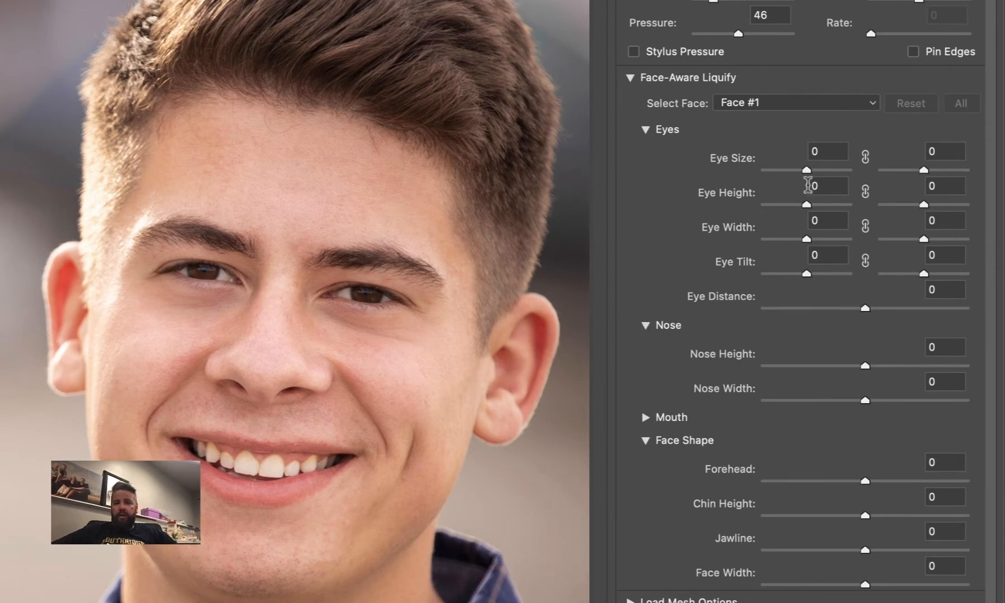
# Try the Eye Size adjustment on one eye and with both eyes linked, resetting it to 0 each time
pyautogui.moveTo(808, 169)
pyautogui.mouseDown()
pyautogui.moveTo(875, 174)
pyautogui.moveTo(801, 170)
pyautogui.moveTo(822, 176)
pyautogui.moveTo(814, 173)
pyautogui.mouseUp()
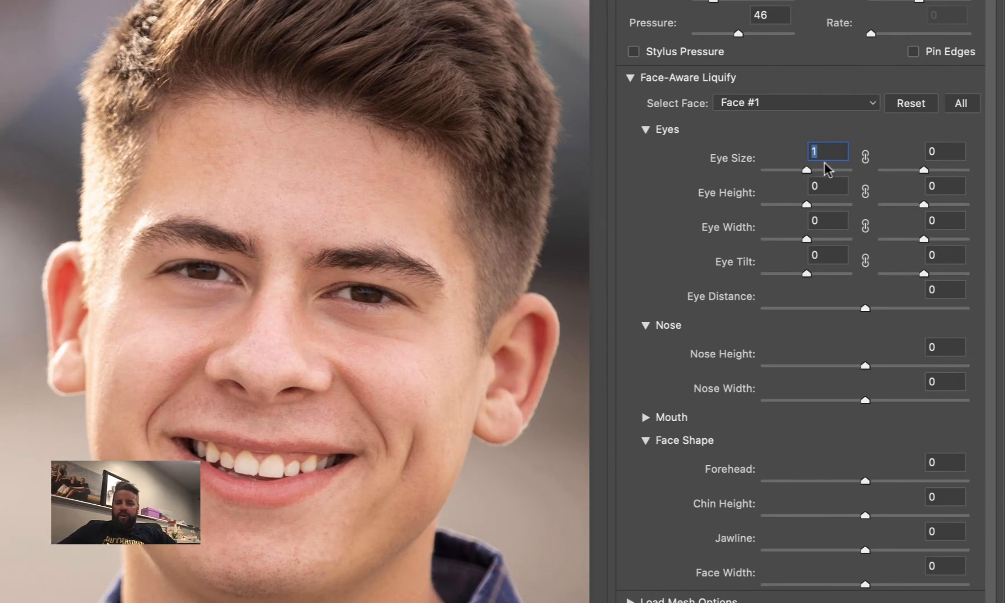
pyautogui.write('0')
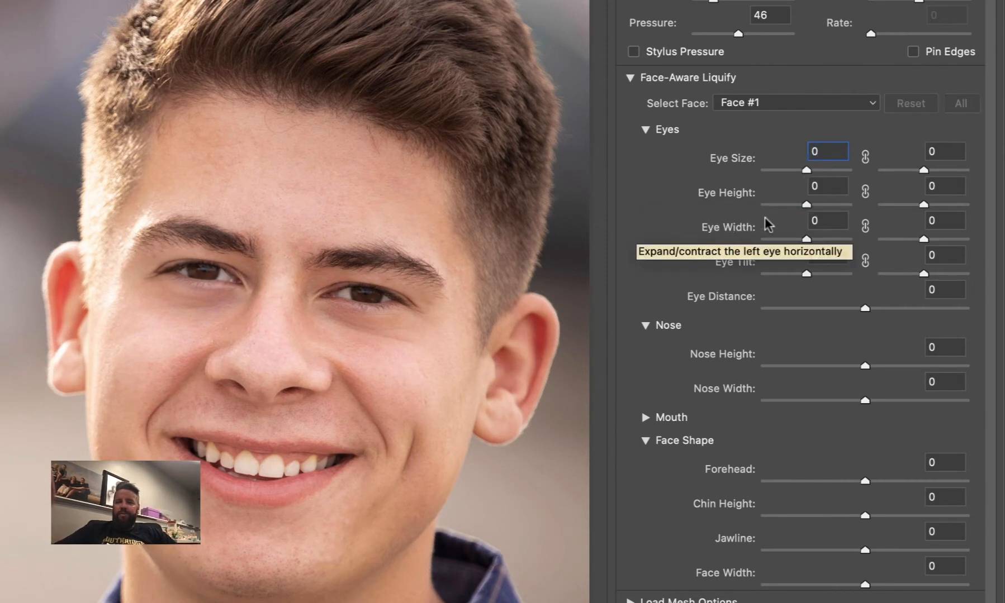
pyautogui.click(864, 157)
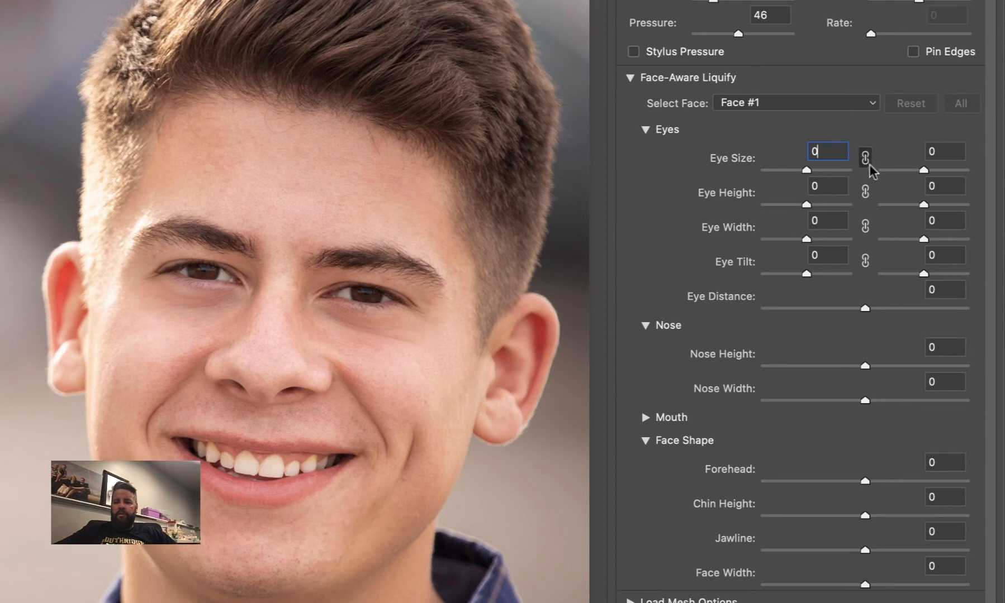
pyautogui.moveTo(807, 169)
pyautogui.mouseDown()
pyautogui.moveTo(845, 171)
pyautogui.moveTo(790, 182)
pyautogui.moveTo(812, 189)
pyautogui.mouseUp()
pyautogui.write('0')
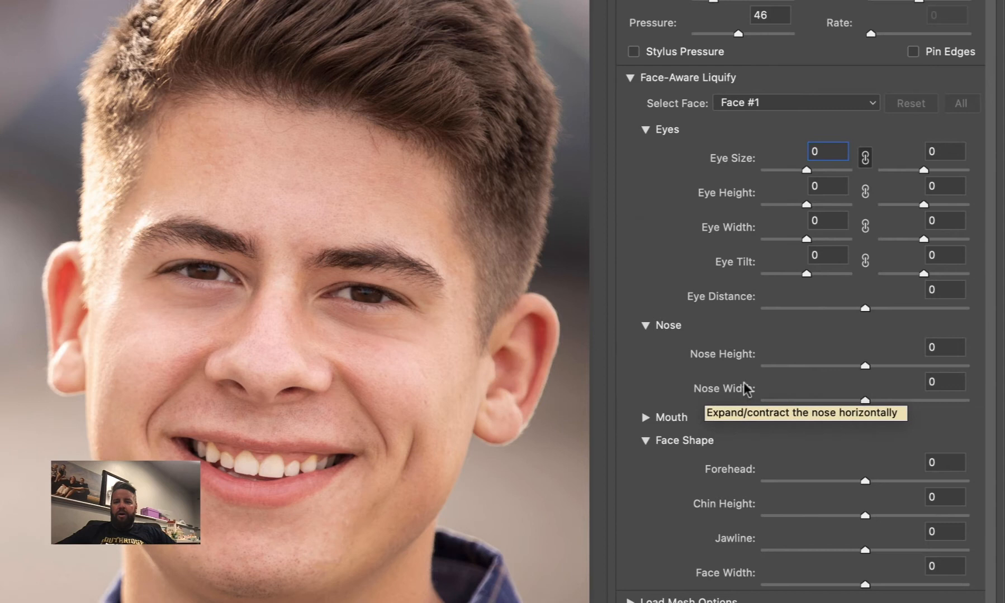
# Expand the mouth settings, try the Smile adjustment and reset it to 0
pyautogui.click(643, 417)
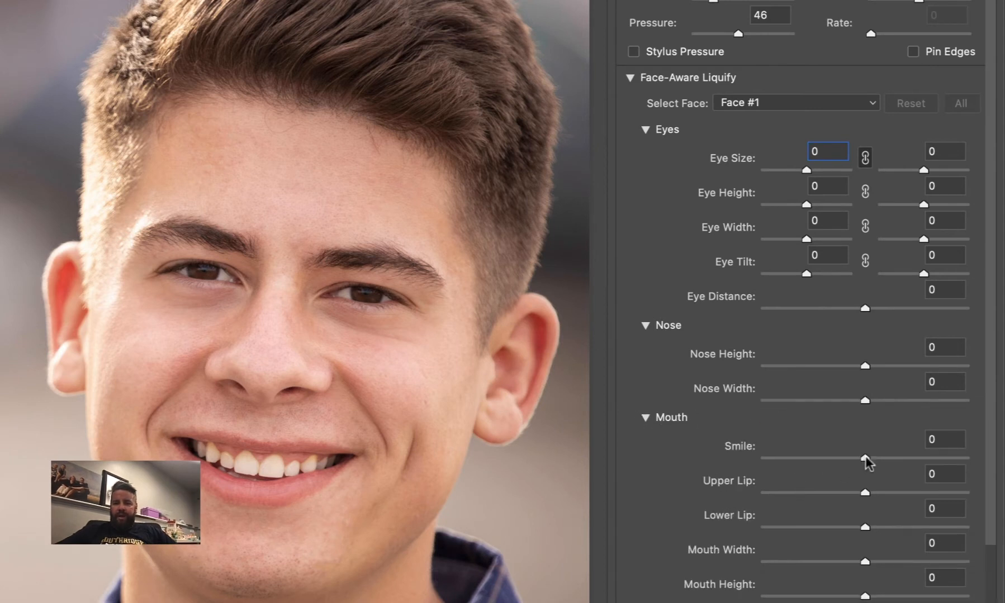
pyautogui.moveTo(865, 458)
pyautogui.mouseDown()
pyautogui.moveTo(945, 463)
pyautogui.moveTo(736, 441)
pyautogui.moveTo(949, 464)
pyautogui.moveTo(873, 457)
pyautogui.moveTo(855, 467)
pyautogui.mouseUp()
pyautogui.write('0')
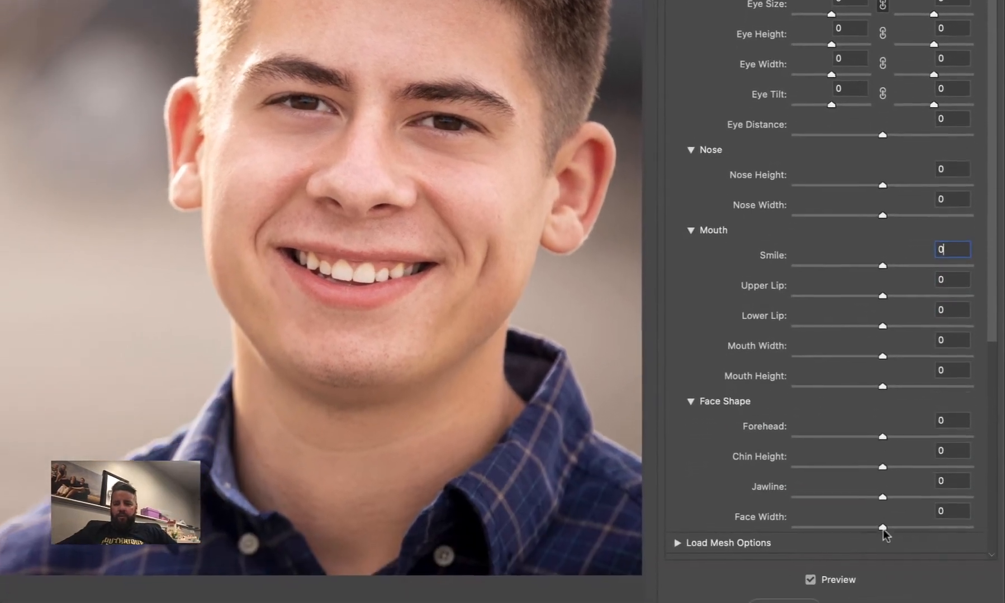
# Try changing the Face Width and Jawline under Face Shape, and reset both to 0
pyautogui.moveTo(864, 602); pyautogui.dragTo(829, 602)
pyautogui.moveTo(853, 515); pyautogui.dragTo(885, 521)
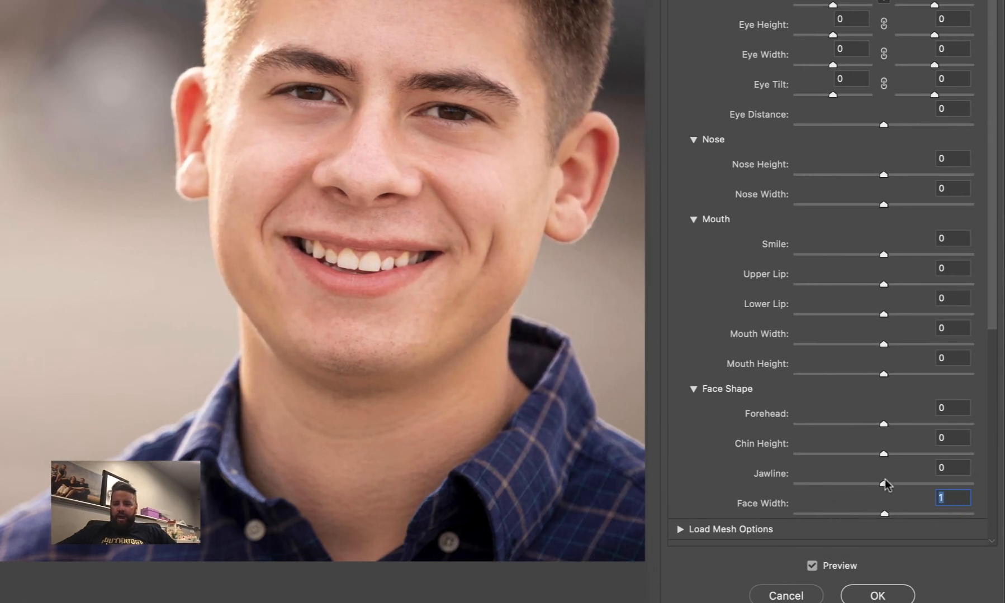
pyautogui.moveTo(885, 485)
pyautogui.mouseDown()
pyautogui.moveTo(817, 480)
pyautogui.moveTo(841, 487)
pyautogui.moveTo(820, 490)
pyautogui.moveTo(870, 488)
pyautogui.moveTo(884, 505)
pyautogui.mouseUp()
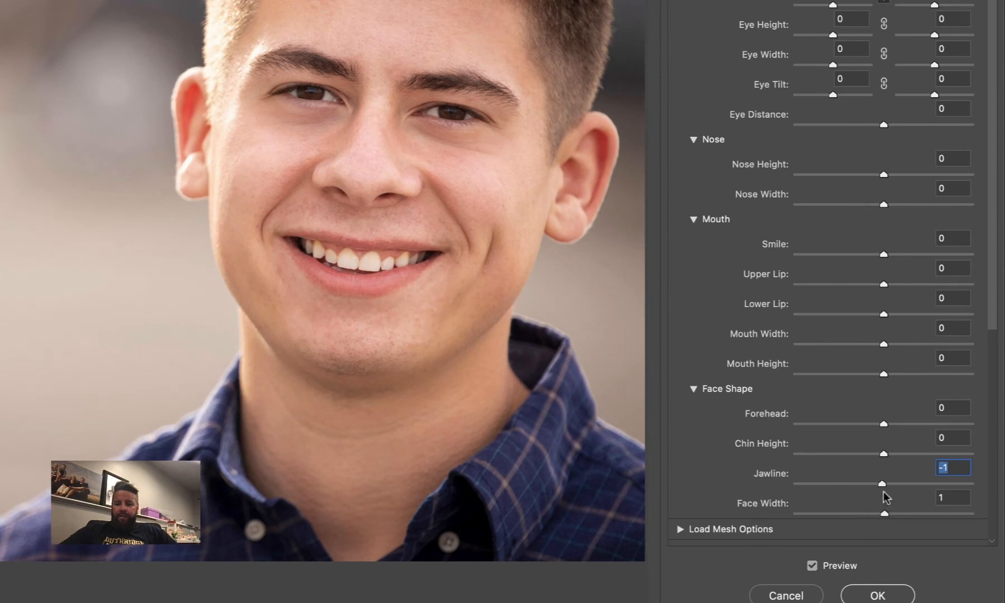
pyautogui.write('0')
pyautogui.moveTo(951, 499); pyautogui.dragTo(929, 499)
pyautogui.write('0')
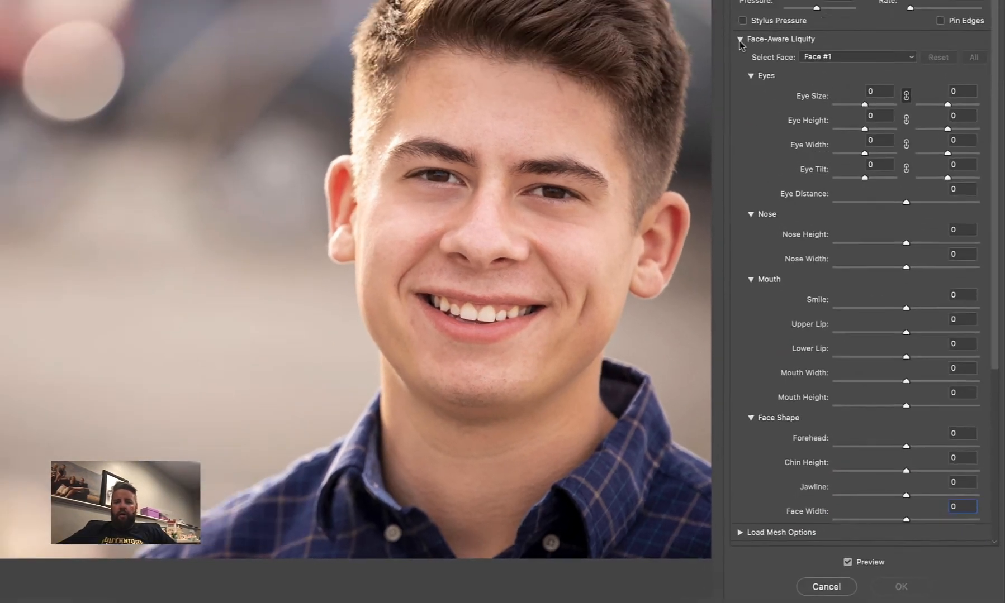
# Collapse the Face-Aware Liquify settings and set the Forward Warp brush to size 562 and pressure 51
pyautogui.click(742, 39)
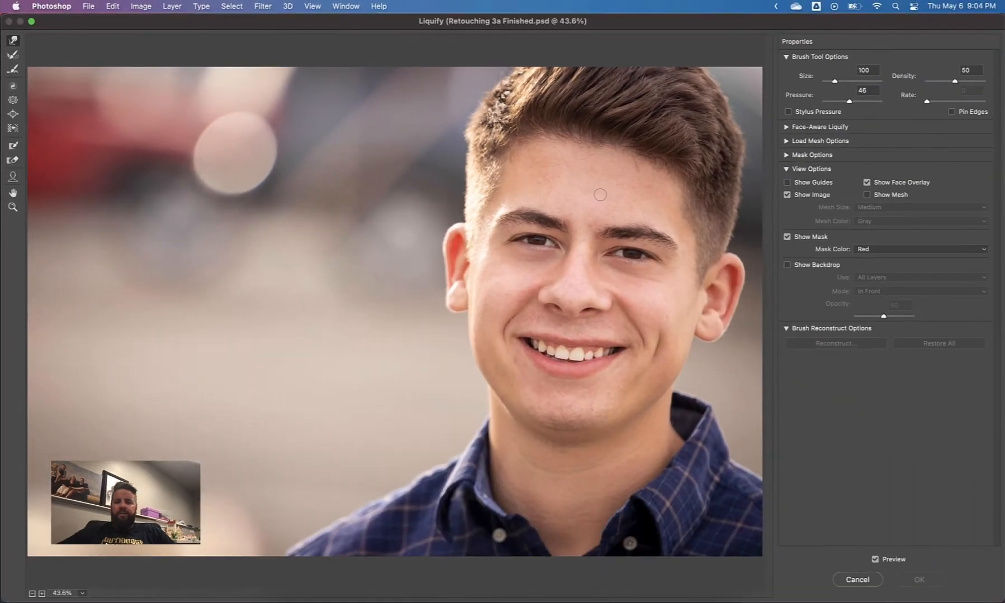
pyautogui.press('alt')
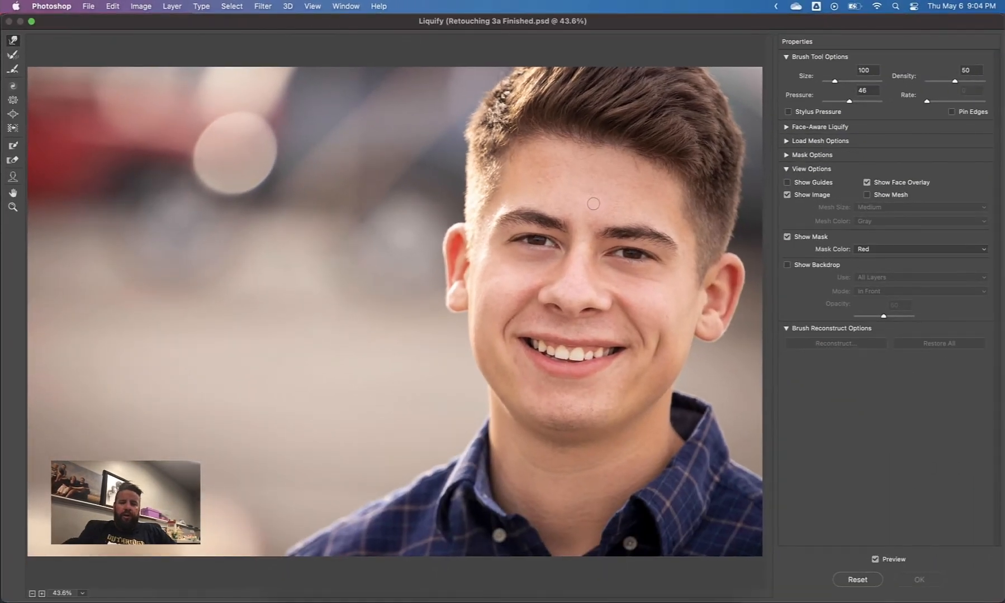
pyautogui.moveTo(595, 208)
pyautogui.mouseDown()
pyautogui.moveTo(635, 208)
pyautogui.moveTo(590, 212)
pyautogui.moveTo(623, 208)
pyautogui.moveTo(626, 148)
pyautogui.moveTo(614, 219)
pyautogui.moveTo(591, 207)
pyautogui.moveTo(634, 215)
pyautogui.moveTo(609, 212)
pyautogui.moveTo(625, 239)
pyautogui.mouseUp()
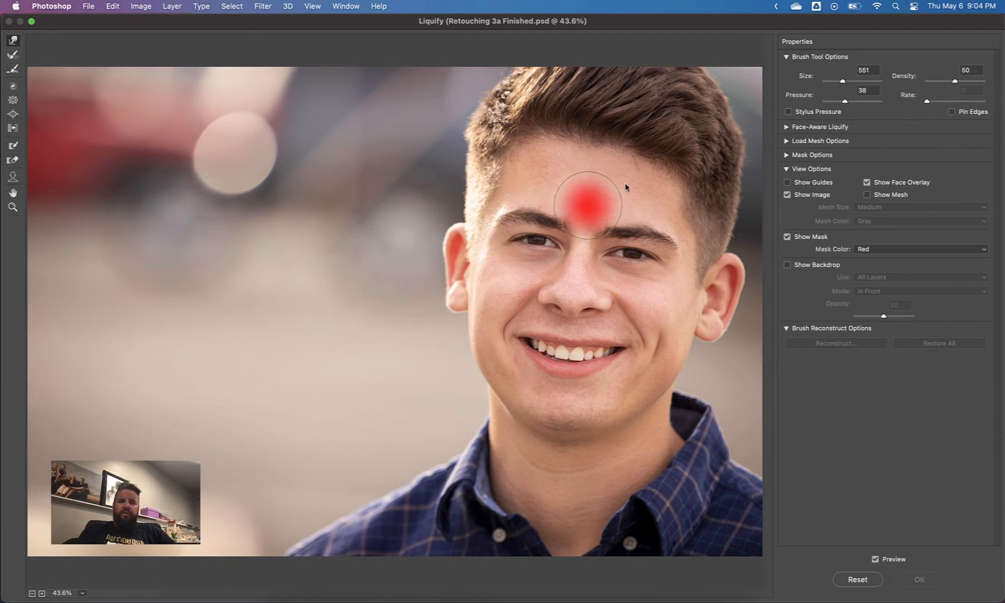
pyautogui.moveTo(626, 187); pyautogui.dragTo(628, 196)
pyautogui.moveTo(622, 214); pyautogui.dragTo(625, 213)
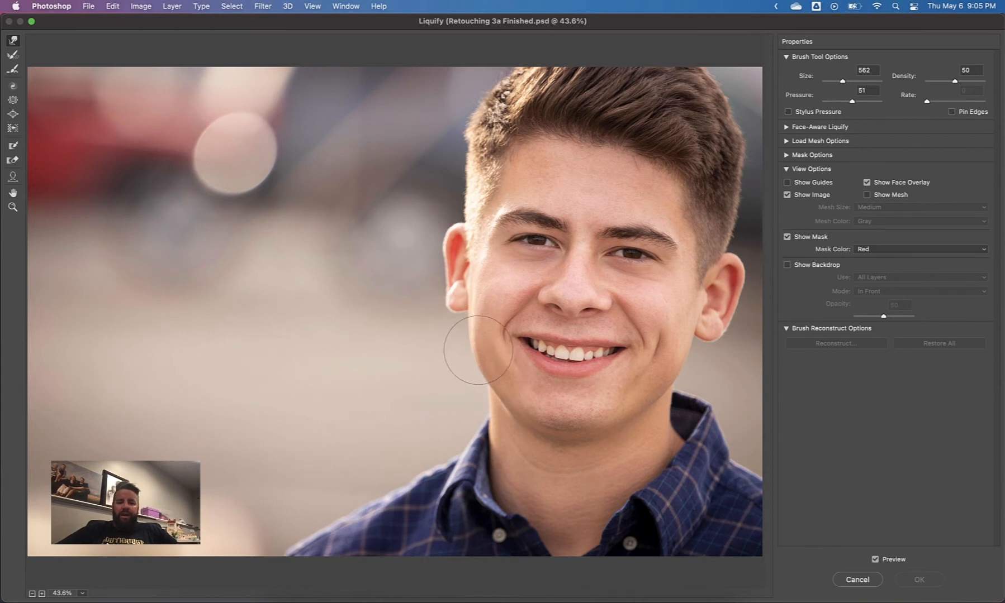
# Set the brush size to 800, nudge the cheek and jaw edge beside the blurred background, and apply the Liquify filter
pyautogui.press(']')
pyautogui.press(']')
pyautogui.press(']')
pyautogui.press(']')
pyautogui.press(']')
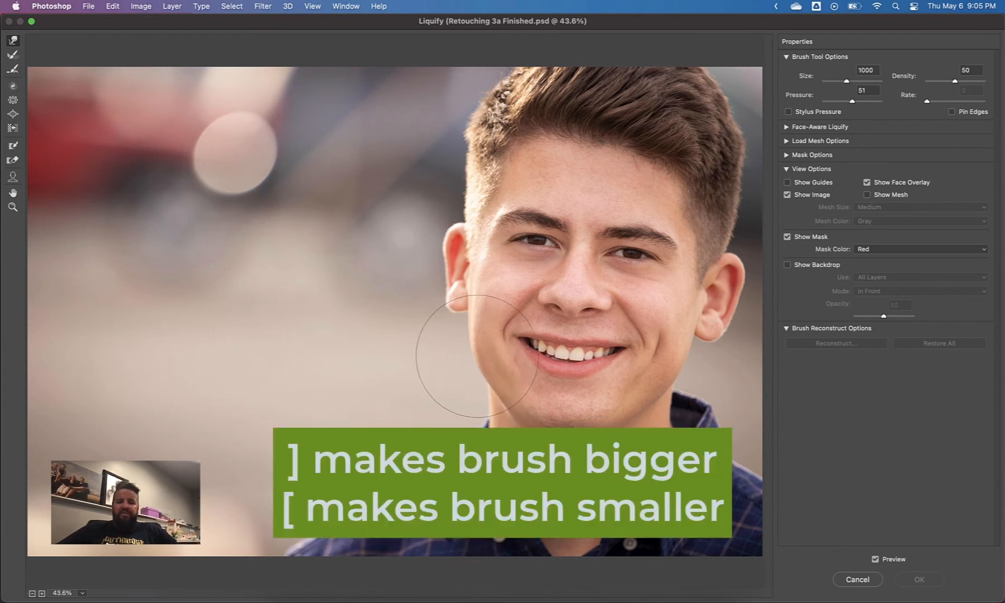
pyautogui.press('[')
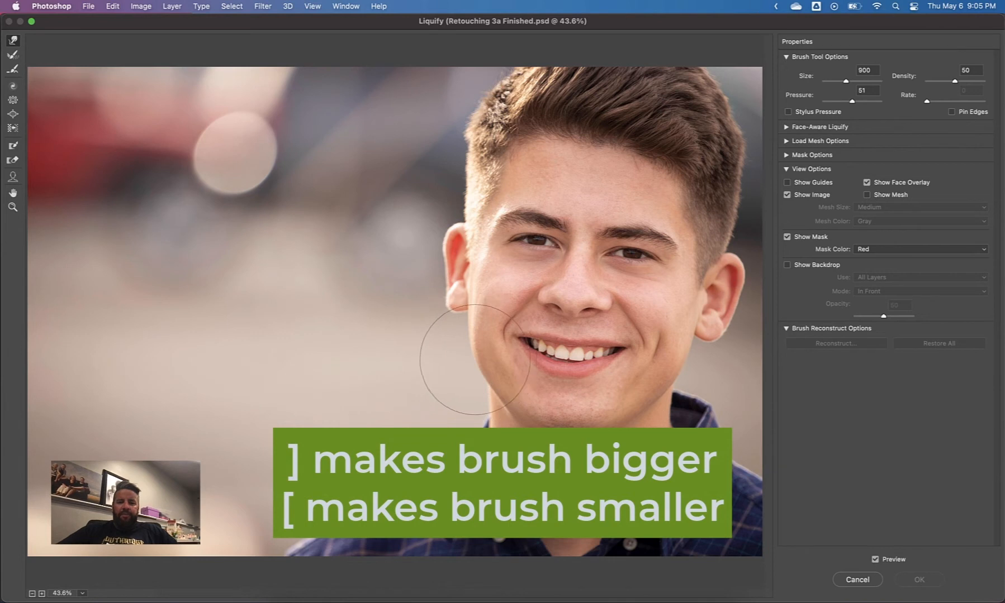
pyautogui.press('[')
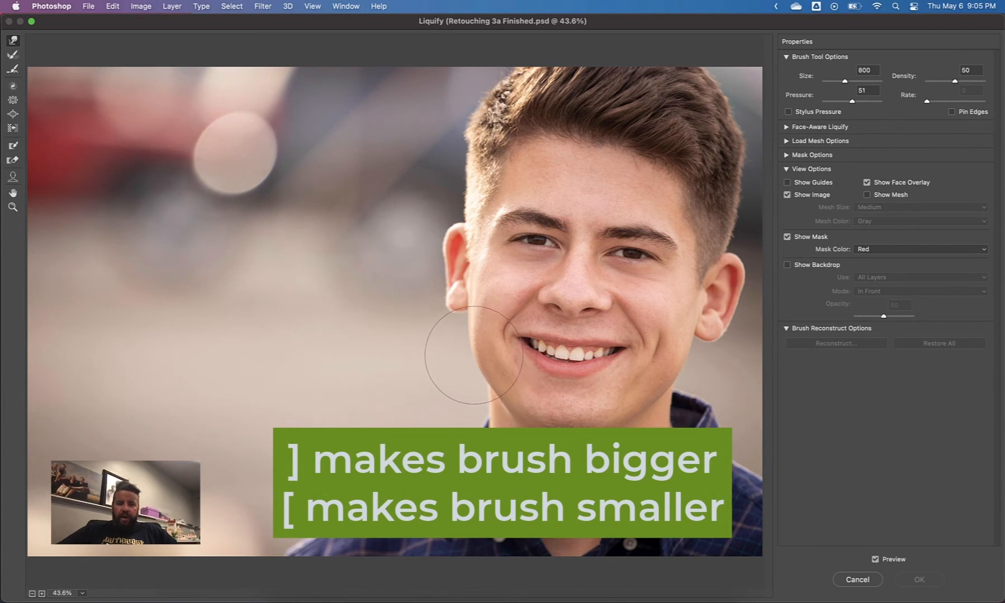
pyautogui.moveTo(479, 355); pyautogui.dragTo(476, 363)
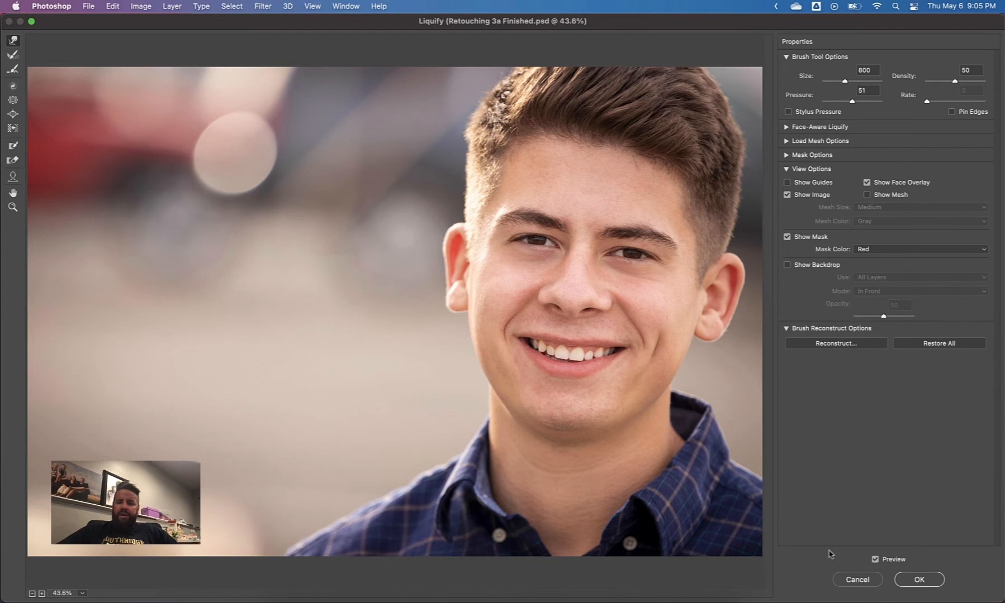
pyautogui.click(897, 572)
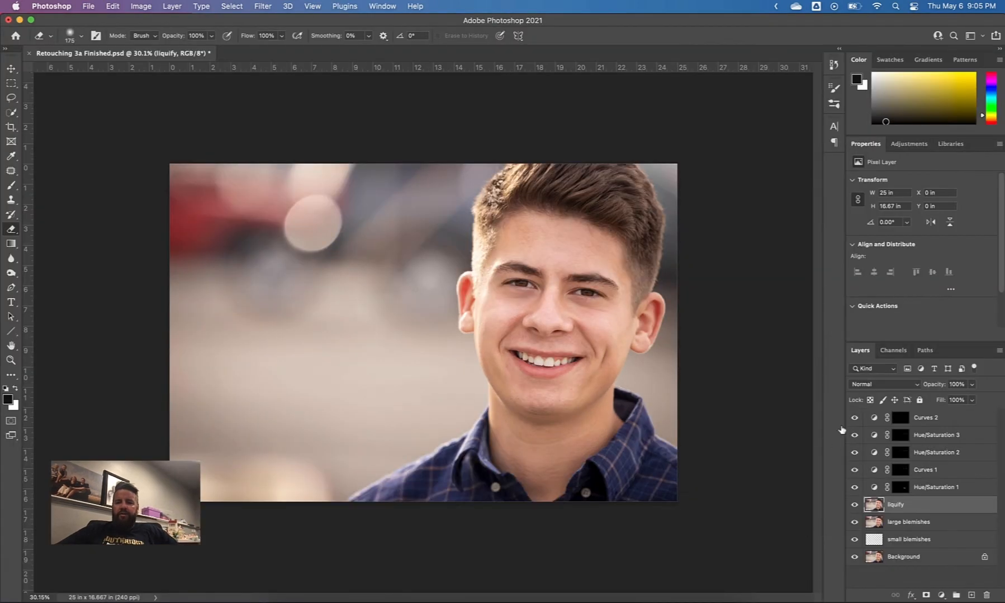
# Toggle the liquify layer's visibility repeatedly to compare the face before and after the warp
pyautogui.click(854, 508)
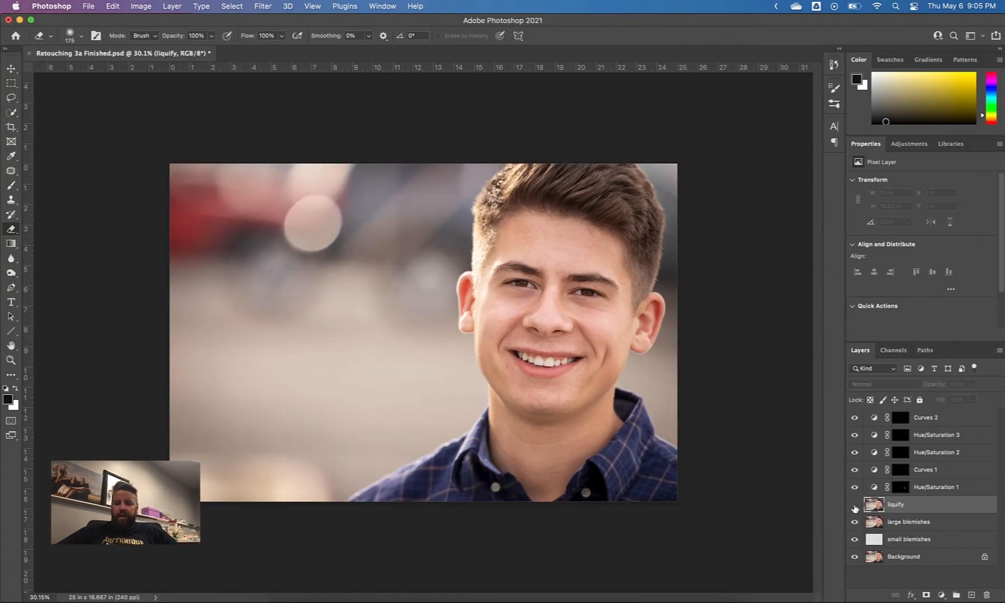
pyautogui.click(853, 510)
pyautogui.click(853, 512)
pyautogui.click(853, 511)
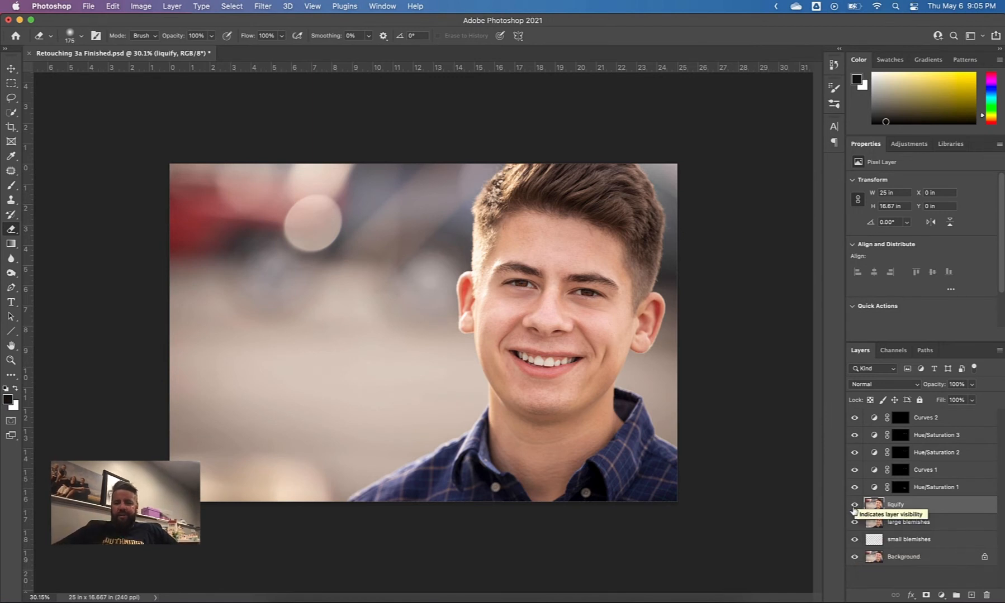
pyautogui.click(854, 509)
pyautogui.click(854, 508)
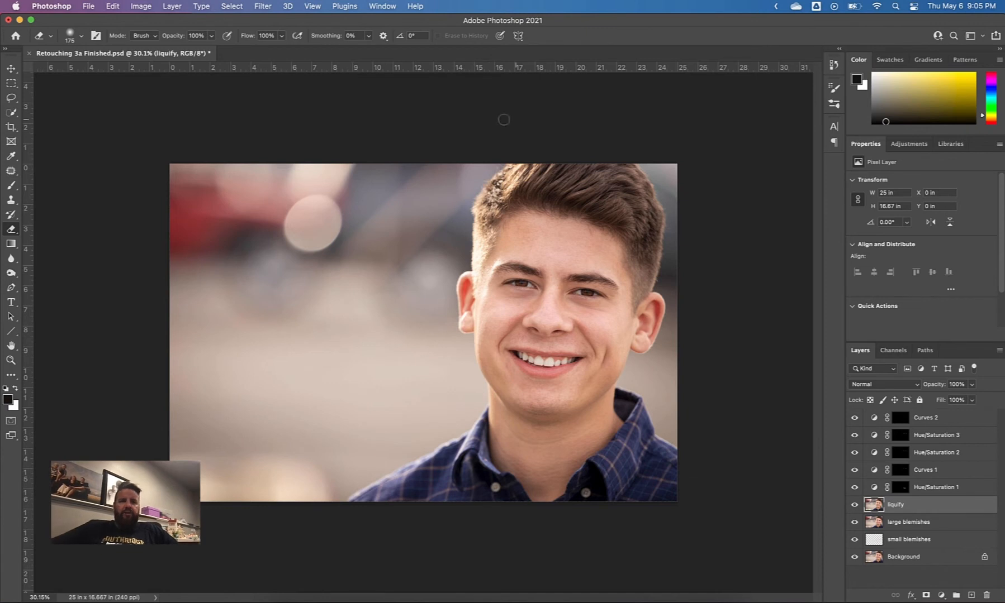
# Reopen the Liquify filter on the liquify layer and freeze the eyes, nose and mouth with a size 700 Freeze Mask brush
pyautogui.click(266, 8)
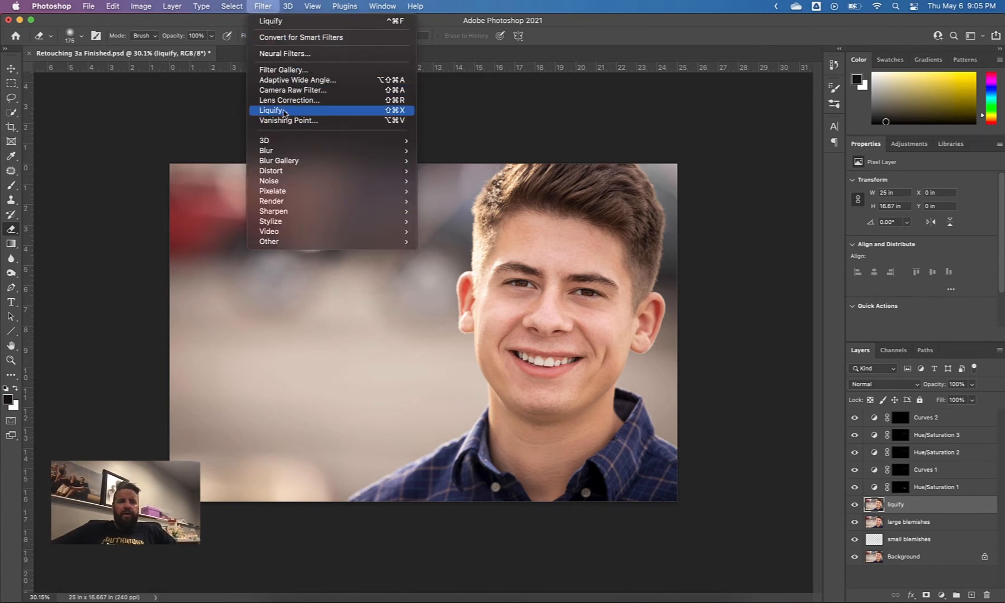
pyautogui.click(274, 110)
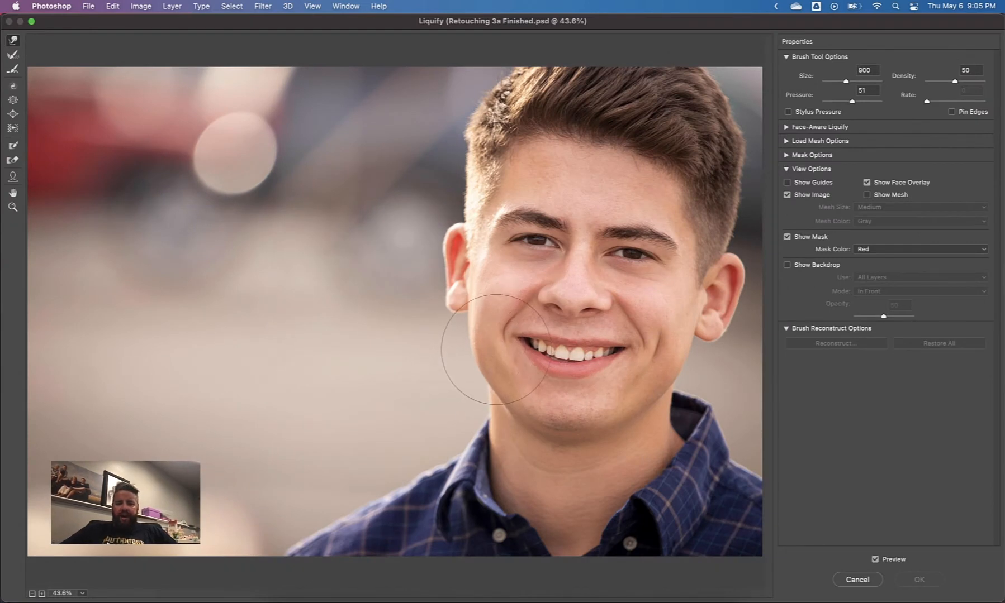
pyautogui.press(']')
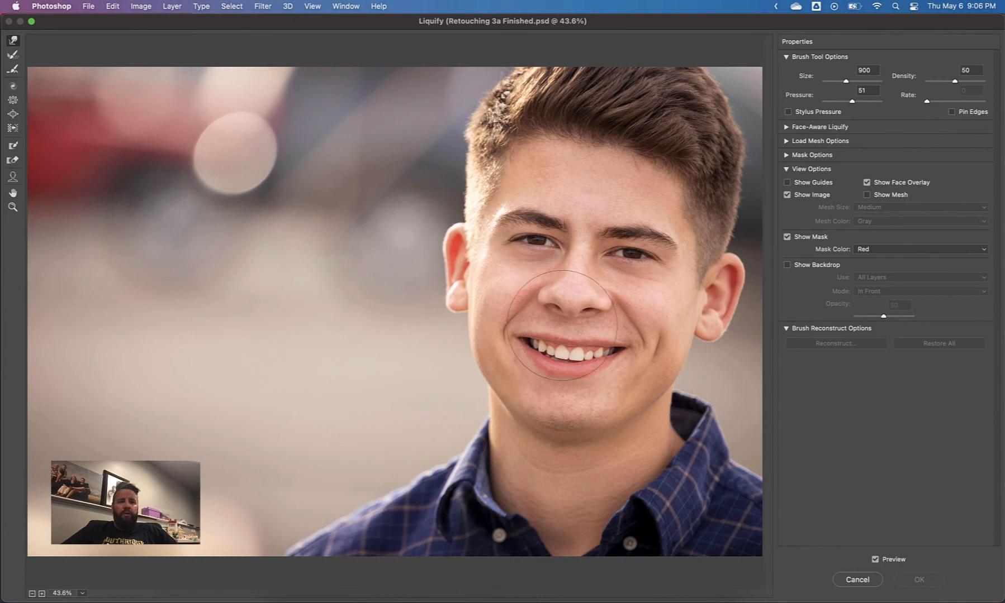
pyautogui.press('f')
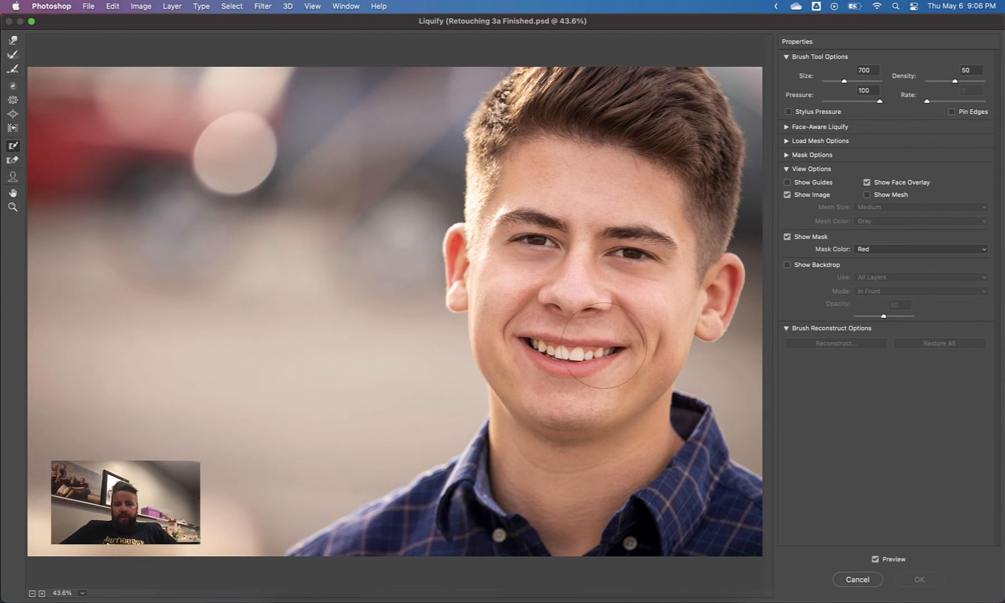
pyautogui.moveTo(603, 345)
pyautogui.mouseDown()
pyautogui.moveTo(559, 345)
pyautogui.moveTo(536, 330)
pyautogui.moveTo(553, 336)
pyautogui.moveTo(566, 258)
pyautogui.moveTo(587, 289)
pyautogui.moveTo(597, 267)
pyautogui.moveTo(648, 243)
pyautogui.moveTo(525, 242)
pyautogui.mouseUp()
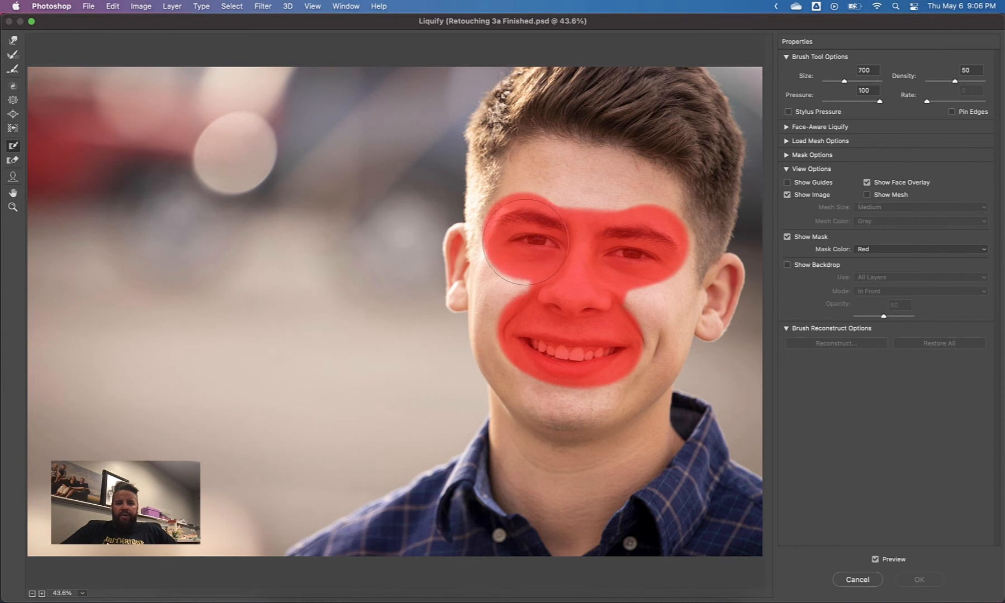
# Try strong Forward Warp pushes on the ear, cheek, jaw and chin around the frozen area with brush size 900 and pressure 51
pyautogui.press('w')
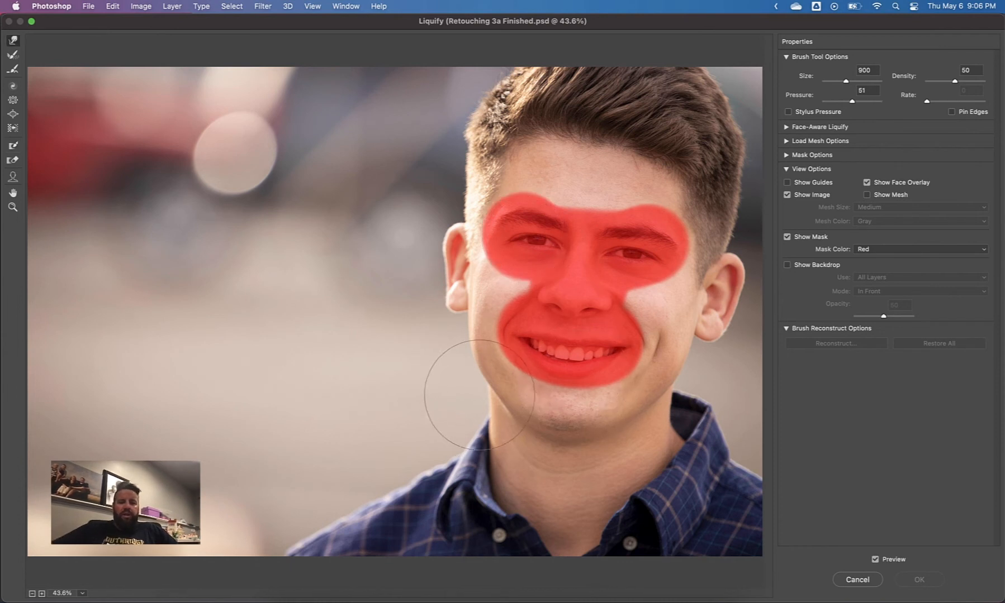
pyautogui.moveTo(470, 351)
pyautogui.mouseDown()
pyautogui.moveTo(528, 338)
pyautogui.moveTo(508, 319)
pyautogui.moveTo(549, 303)
pyautogui.mouseUp()
pyautogui.moveTo(477, 309); pyautogui.dragTo(547, 302)
pyautogui.moveTo(494, 393); pyautogui.dragTo(549, 337)
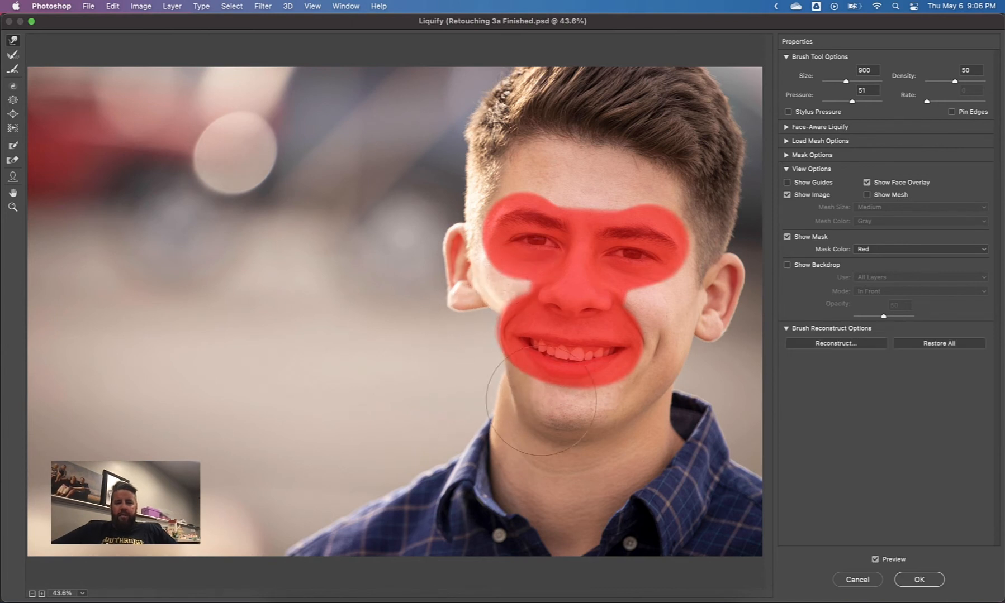
pyautogui.moveTo(541, 400)
pyautogui.mouseDown()
pyautogui.moveTo(592, 386)
pyautogui.moveTo(619, 358)
pyautogui.moveTo(630, 332)
pyautogui.moveTo(610, 308)
pyautogui.mouseUp()
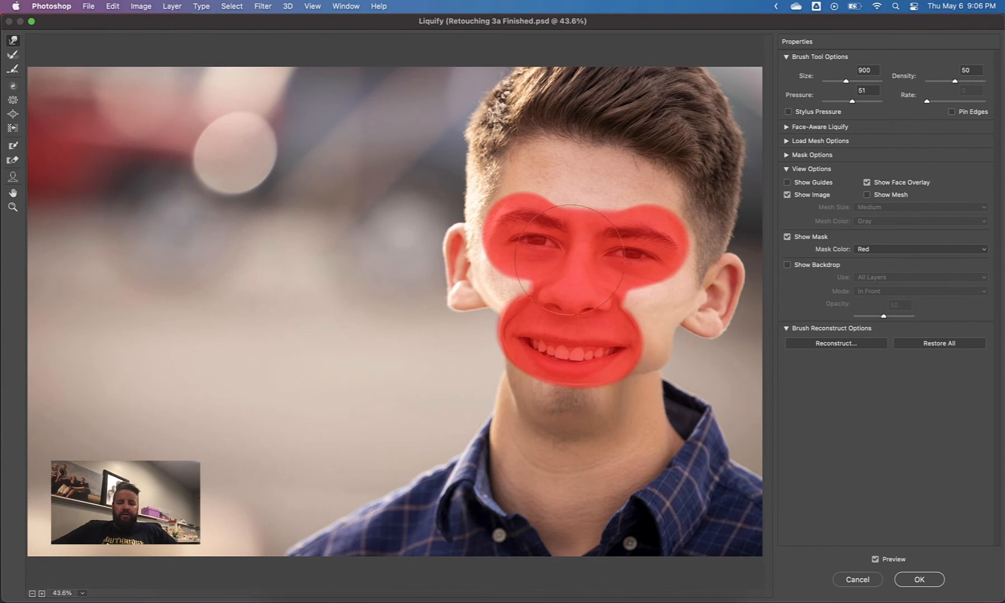
# Undo all the exaggerated warp strokes while keeping the frozen mask on the face
pyautogui.press('super+z')
pyautogui.press('super+z')
pyautogui.press('super+z')
pyautogui.press('super+z')
pyautogui.press('super+z')
pyautogui.press('super+z')
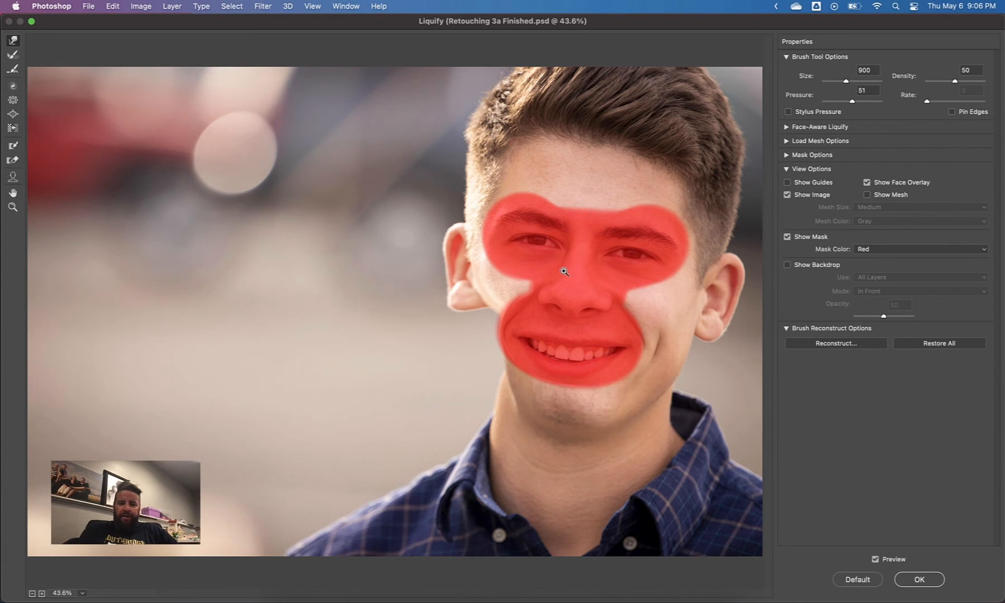
pyautogui.press('super+z')
pyautogui.press('super+z')
pyautogui.press('super+z')
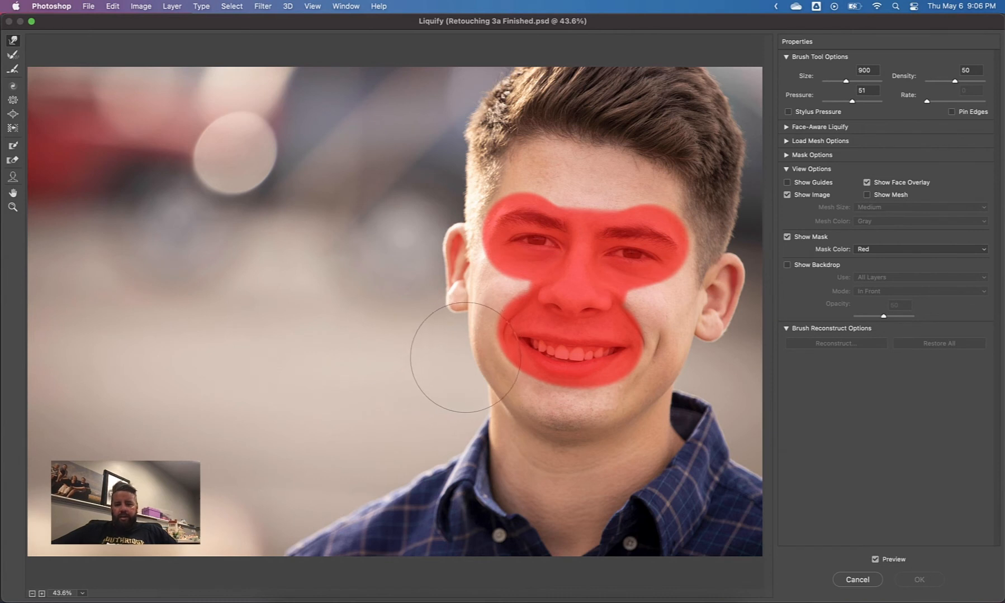
# Nudge the cheek edge beside the blurred background with Forward Warp, and thaw the whole frozen mask with an enlarged Thaw Mask brush
pyautogui.moveTo(466, 358); pyautogui.dragTo(449, 365)
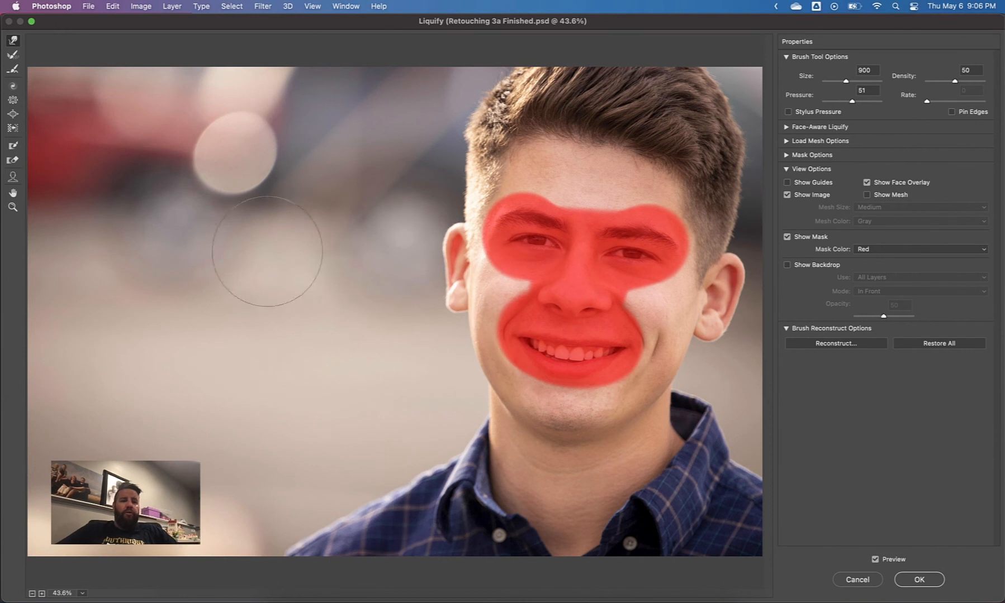
pyautogui.press('d')
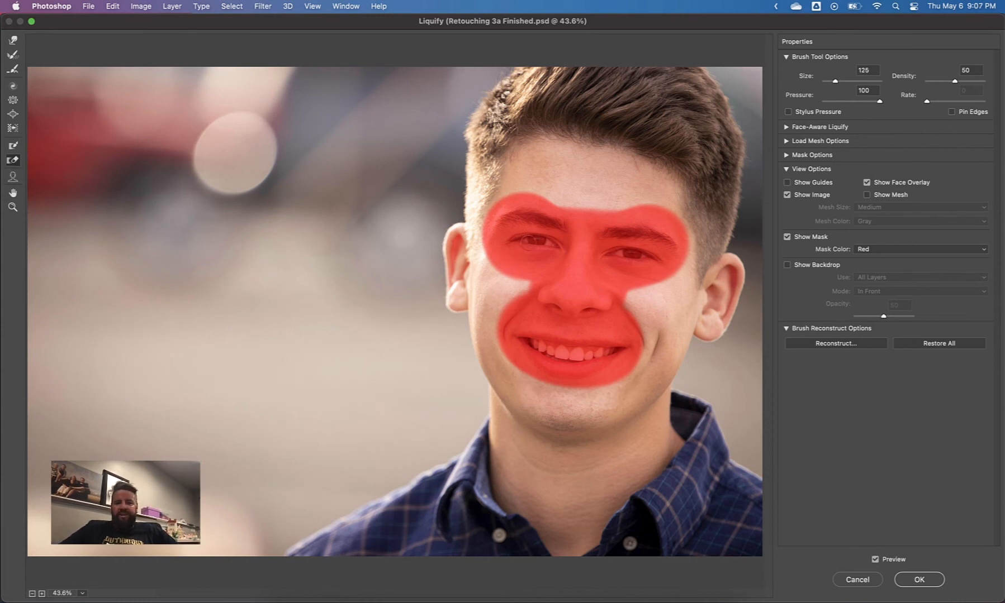
pyautogui.press(']')
pyautogui.moveTo(515, 245)
pyautogui.mouseDown()
pyautogui.moveTo(522, 221)
pyautogui.moveTo(572, 256)
pyautogui.moveTo(597, 253)
pyautogui.moveTo(634, 225)
pyautogui.moveTo(666, 243)
pyautogui.moveTo(634, 349)
pyautogui.moveTo(534, 342)
pyautogui.mouseUp()
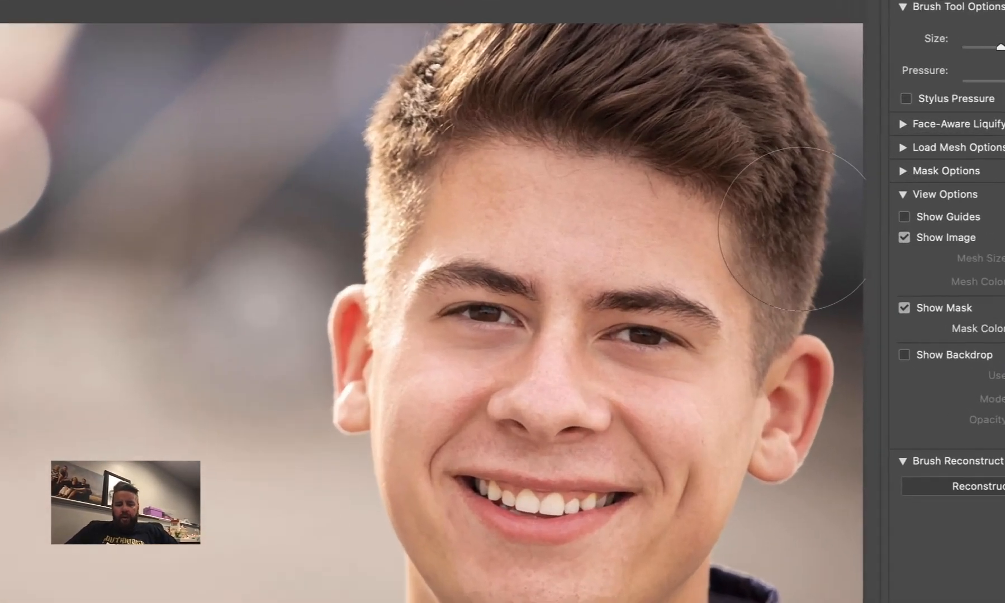
# Adjust the warp brush size and try pushing the hair edge nearest the image border inward
pyautogui.press('[')
pyautogui.press('[')
pyautogui.press('[')
pyautogui.press('[')
pyautogui.press('[')
pyautogui.press('[')
pyautogui.press('[')
pyautogui.press('[')
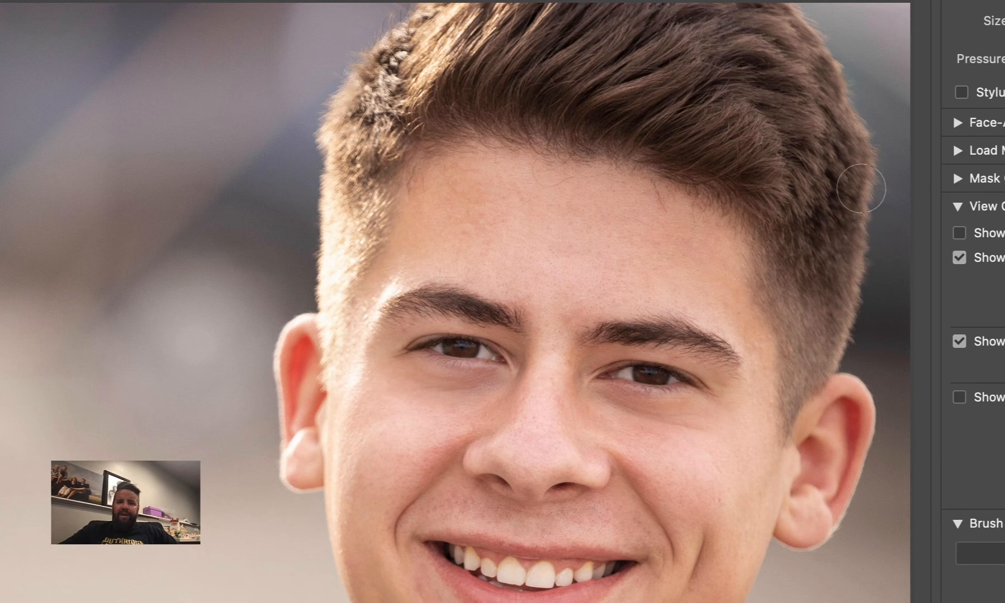
pyautogui.press(']')
pyautogui.press(']')
pyautogui.press(']')
pyautogui.press(']')
pyautogui.press(']')
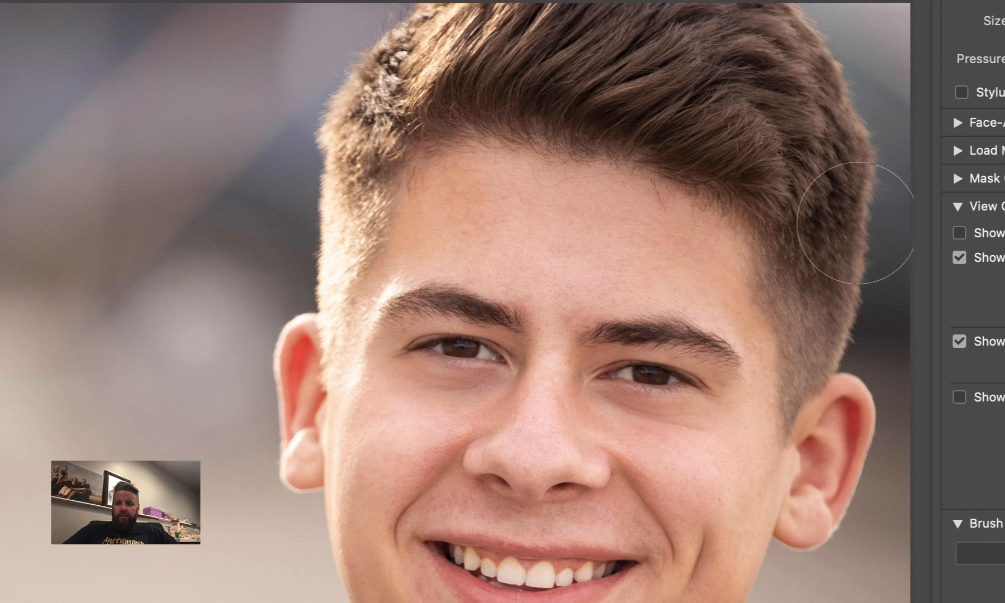
pyautogui.press(']')
pyautogui.press(']')
pyautogui.press(']')
pyautogui.press(']')
pyautogui.press(']')
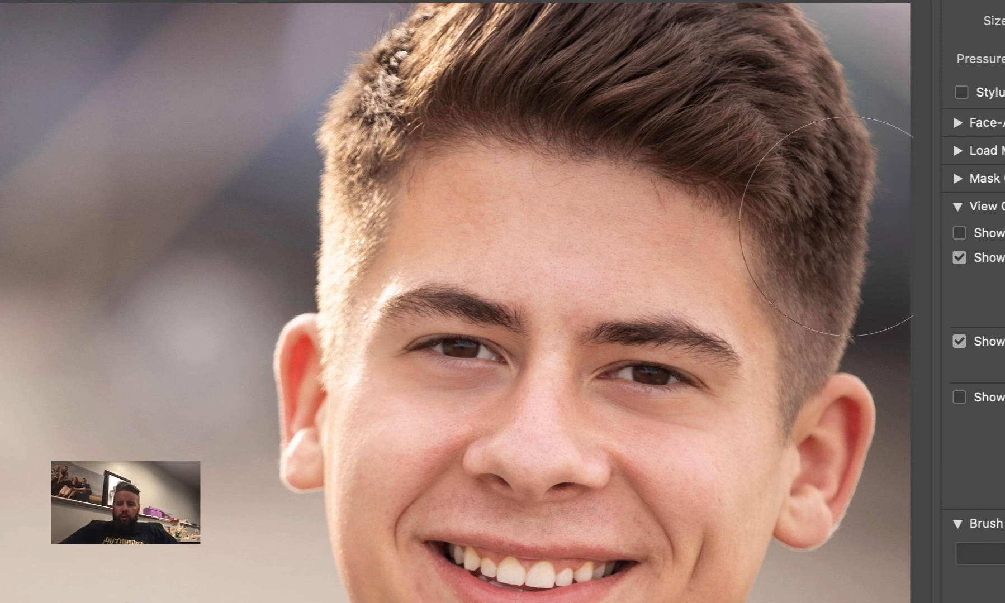
pyautogui.press('[')
pyautogui.press('[')
pyautogui.press('[')
pyautogui.press('[')
pyautogui.press('[')
pyautogui.press('[')
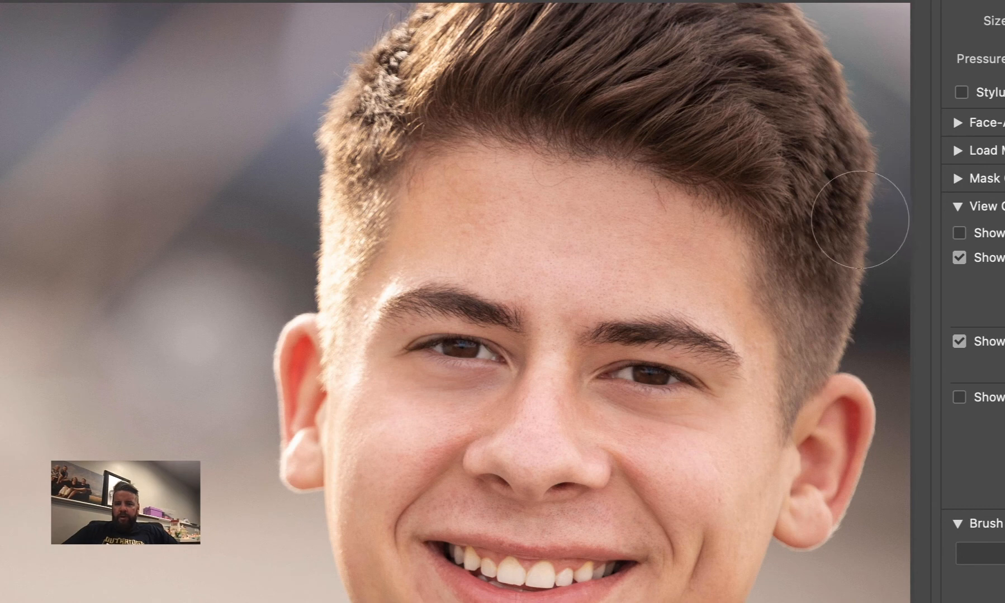
pyautogui.press(']')
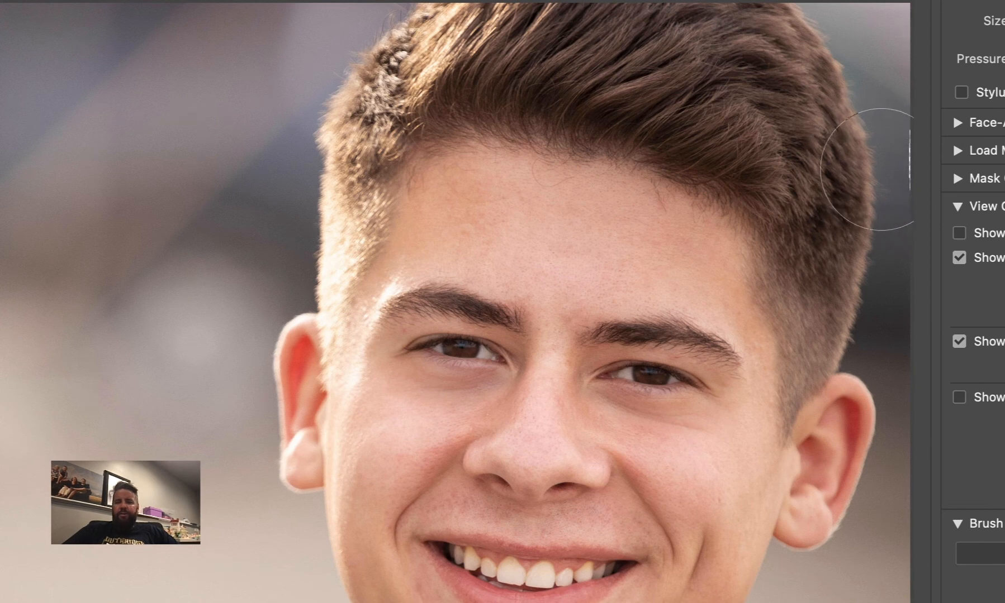
pyautogui.moveTo(905, 168); pyautogui.dragTo(863, 172)
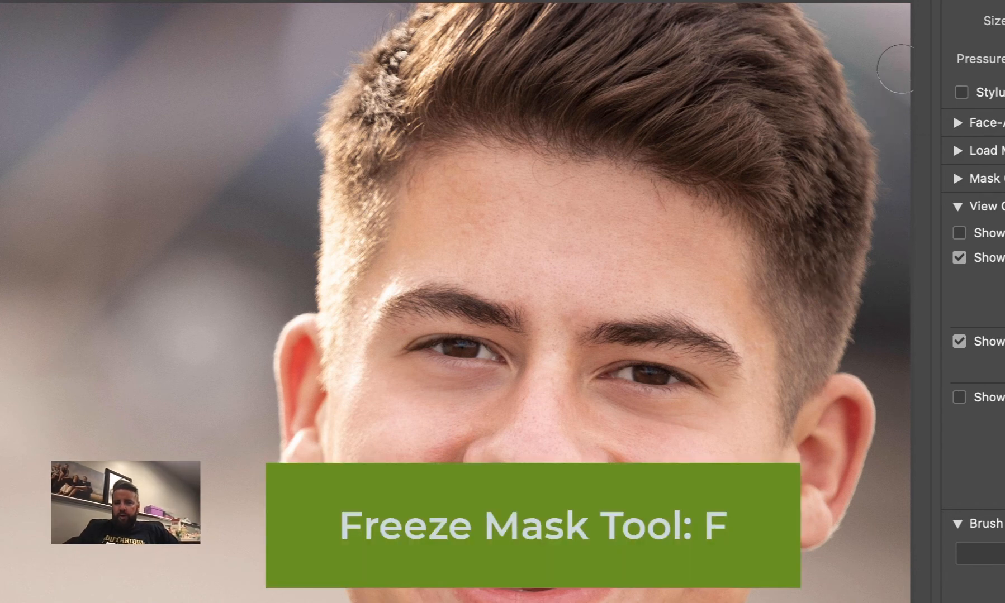
# Freeze the background strip along the image border beside the hair, set the warp brush size to 400, and apply the Liquify filter
pyautogui.moveTo(900, 69)
pyautogui.mouseDown()
pyautogui.moveTo(900, 164)
pyautogui.moveTo(919, 263)
pyautogui.mouseUp()
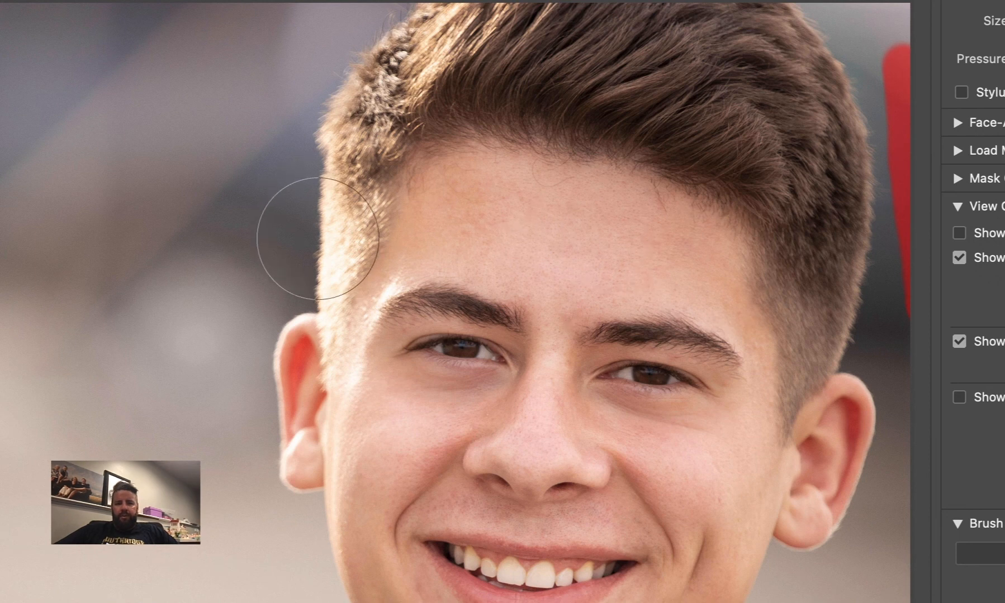
pyautogui.press('[')
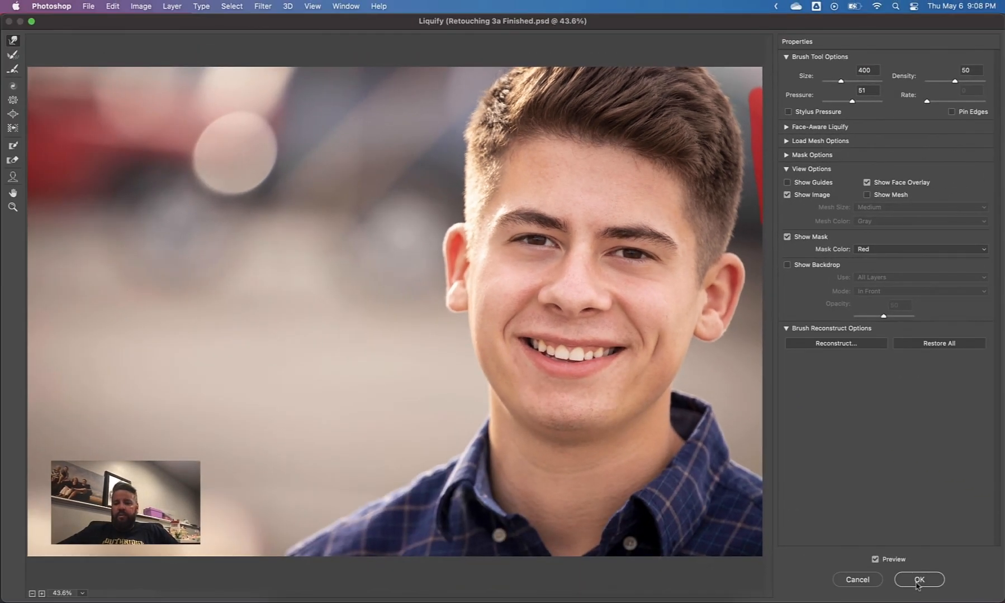
pyautogui.click(918, 581)
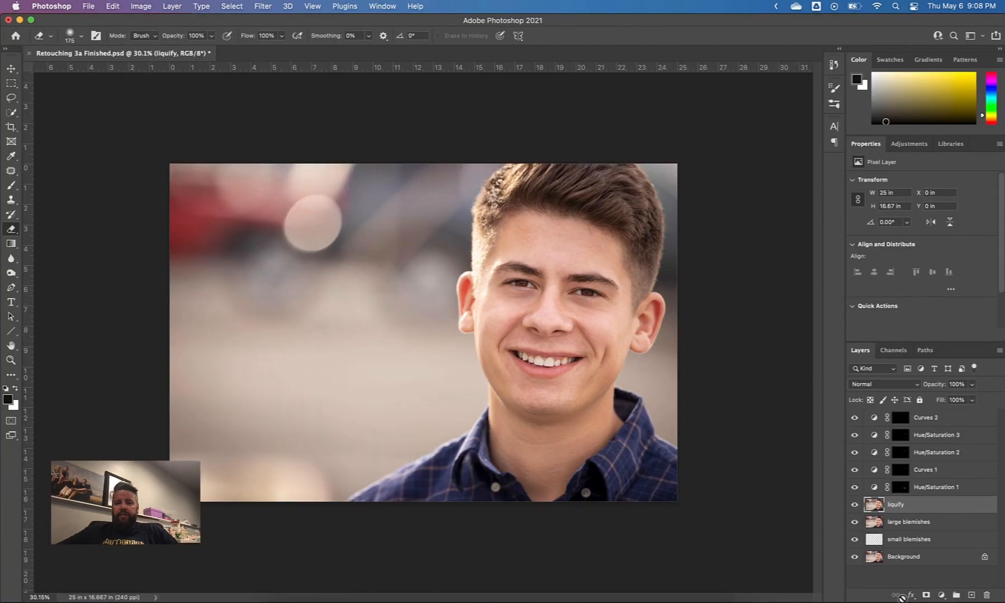
# Compare the portrait with and without the second round of warping by switching the liquify layer off and on
pyautogui.click(854, 506)
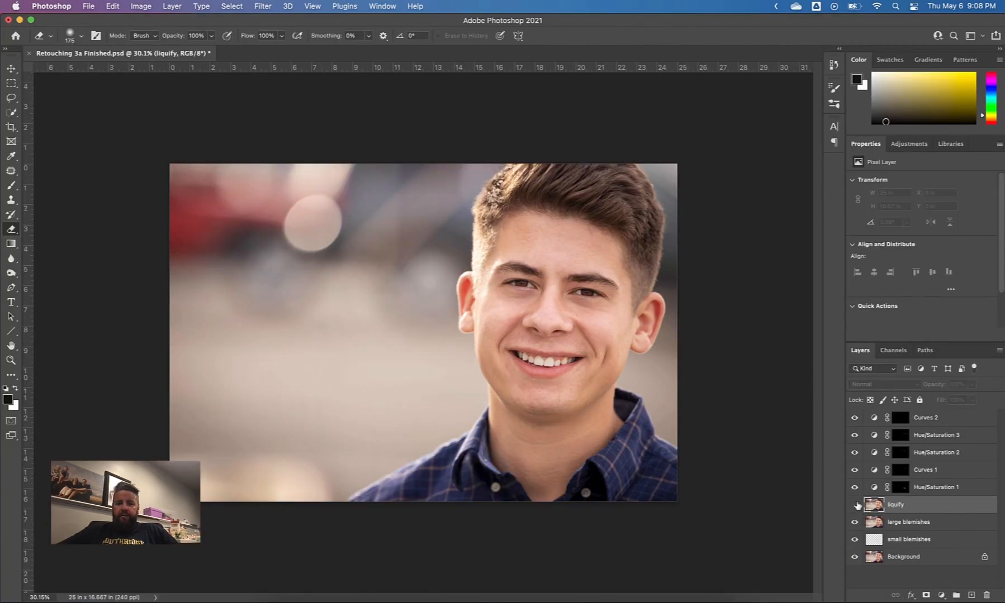
pyautogui.click(854, 505)
pyautogui.click(854, 506)
pyautogui.click(854, 506)
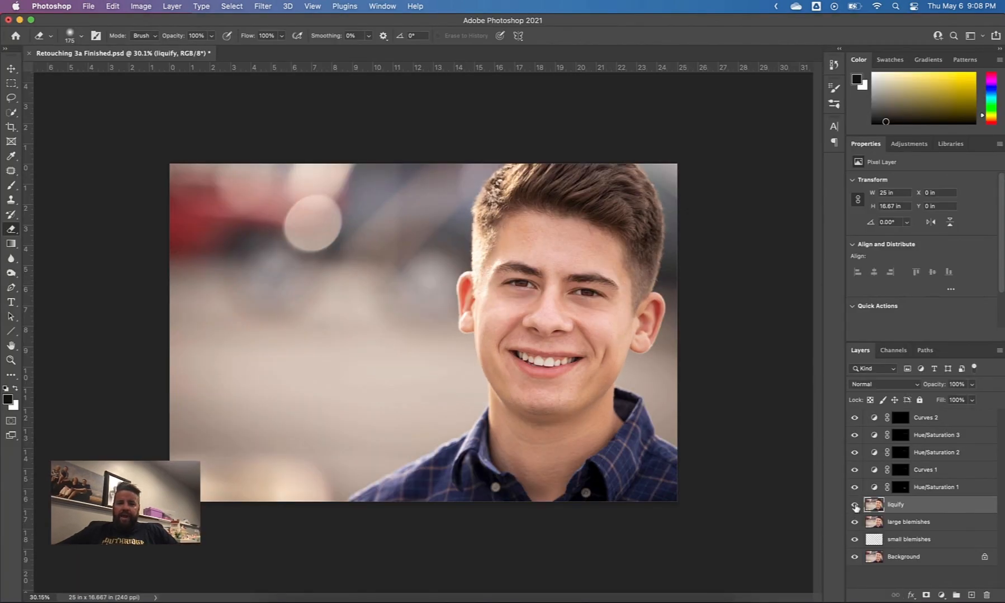
pyautogui.click(854, 505)
pyautogui.click(855, 505)
pyautogui.click(854, 506)
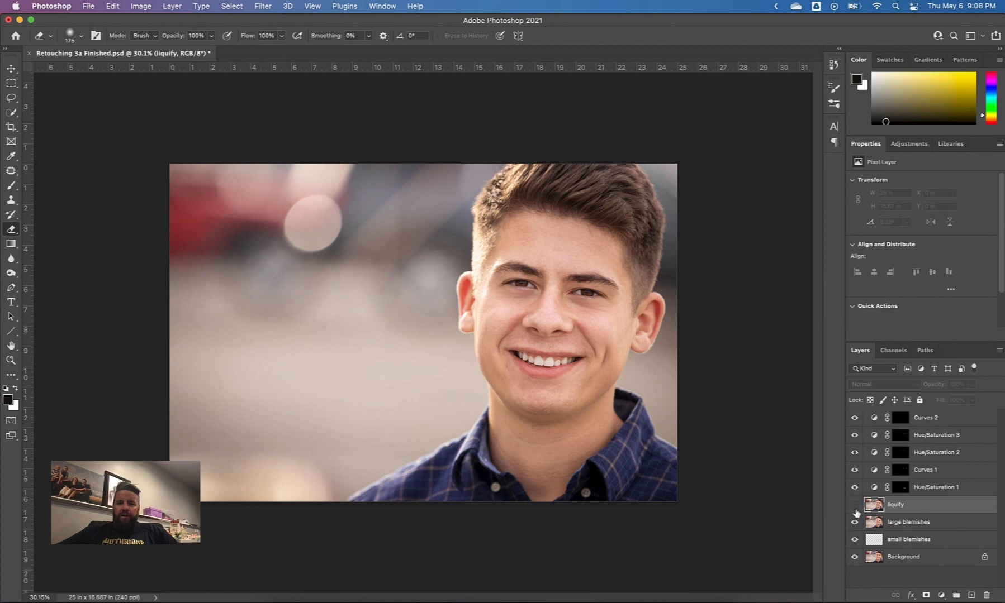
pyautogui.click(854, 505)
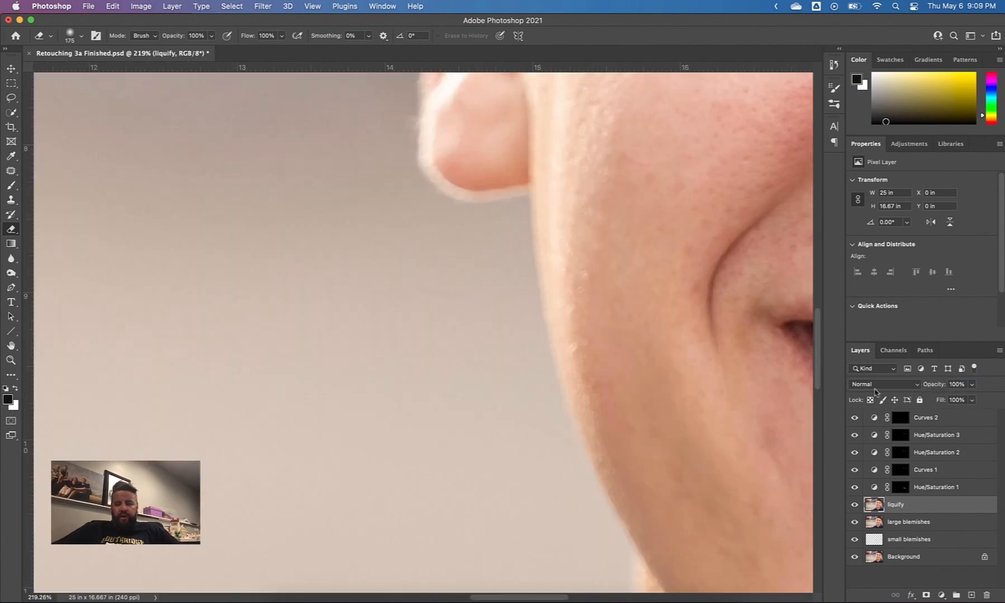
pyautogui.scroll(5, 757, 386)
pyautogui.scroll(-10, 757, 386)
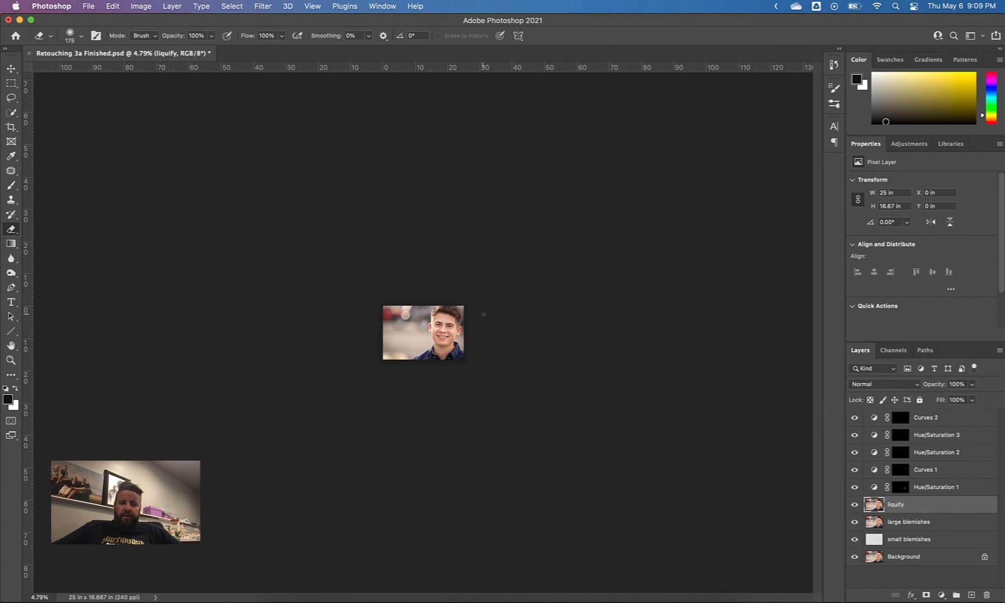
pyautogui.scroll(10, 483, 314)
pyautogui.scroll(-6, 483, 315)
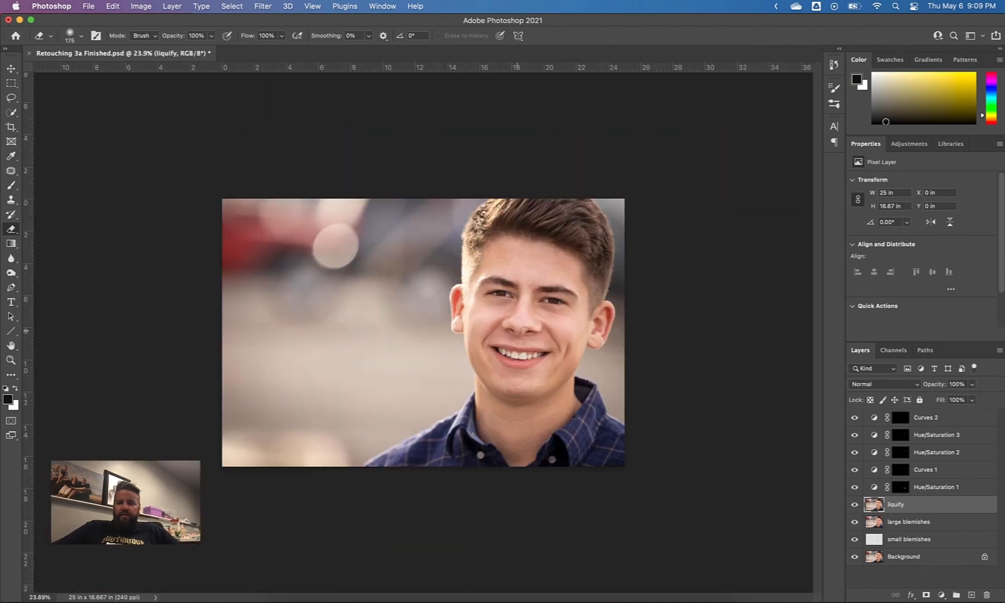